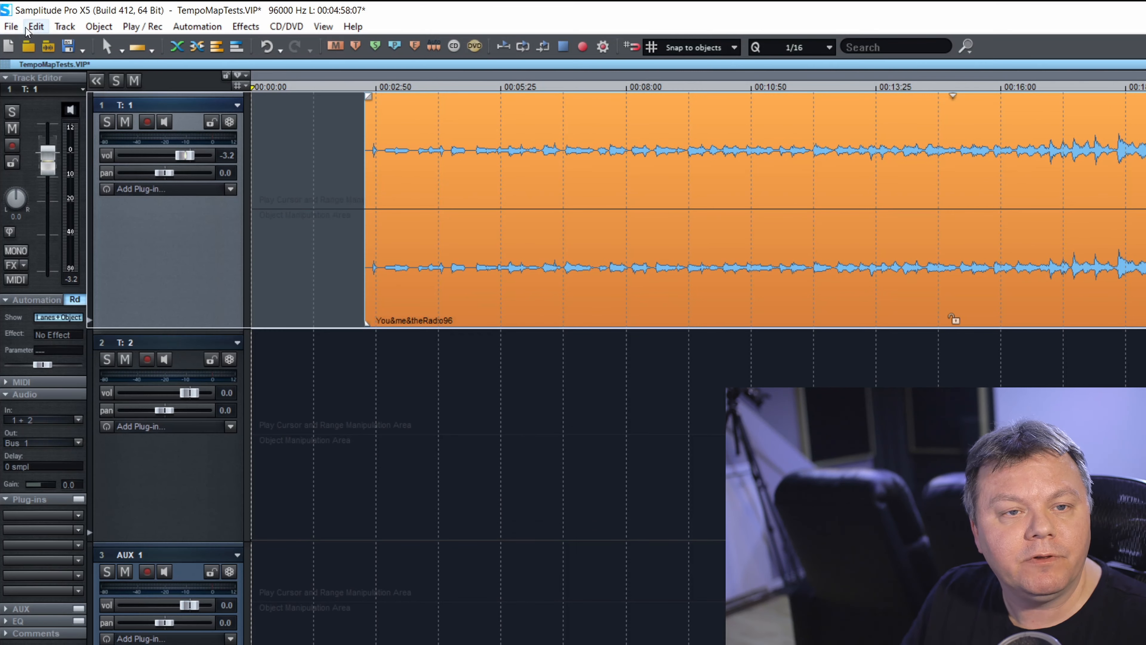
# Switch the project's tempo map to Grid Fit Mode and deselect the audio object
pyautogui.click(25, 21)
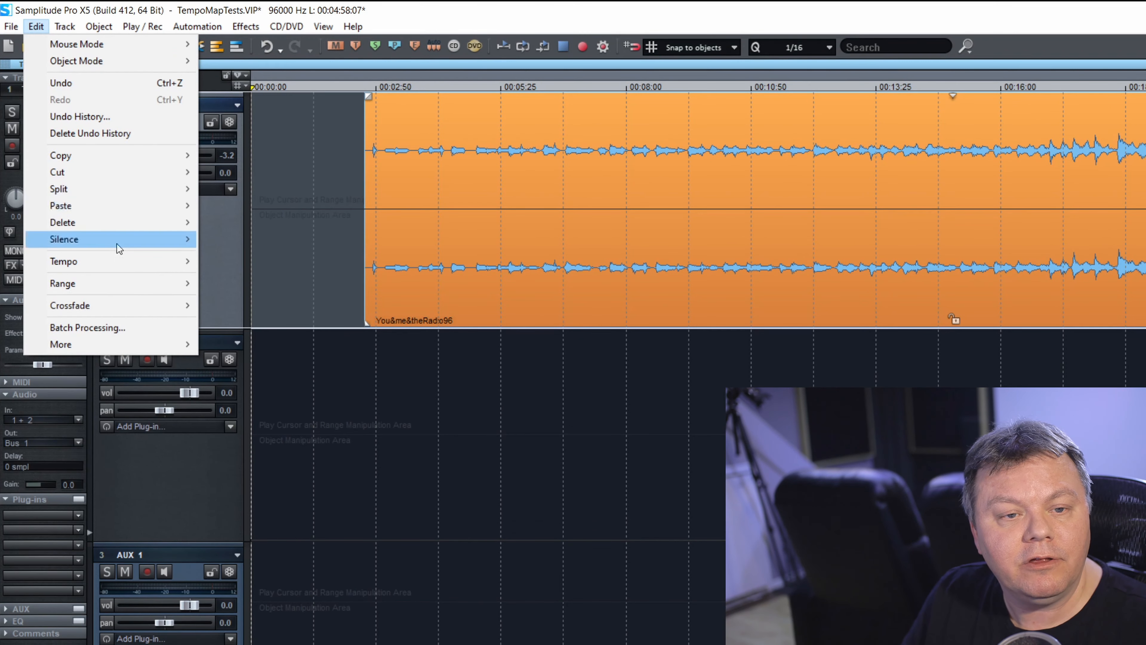
pyautogui.moveTo(121, 264)
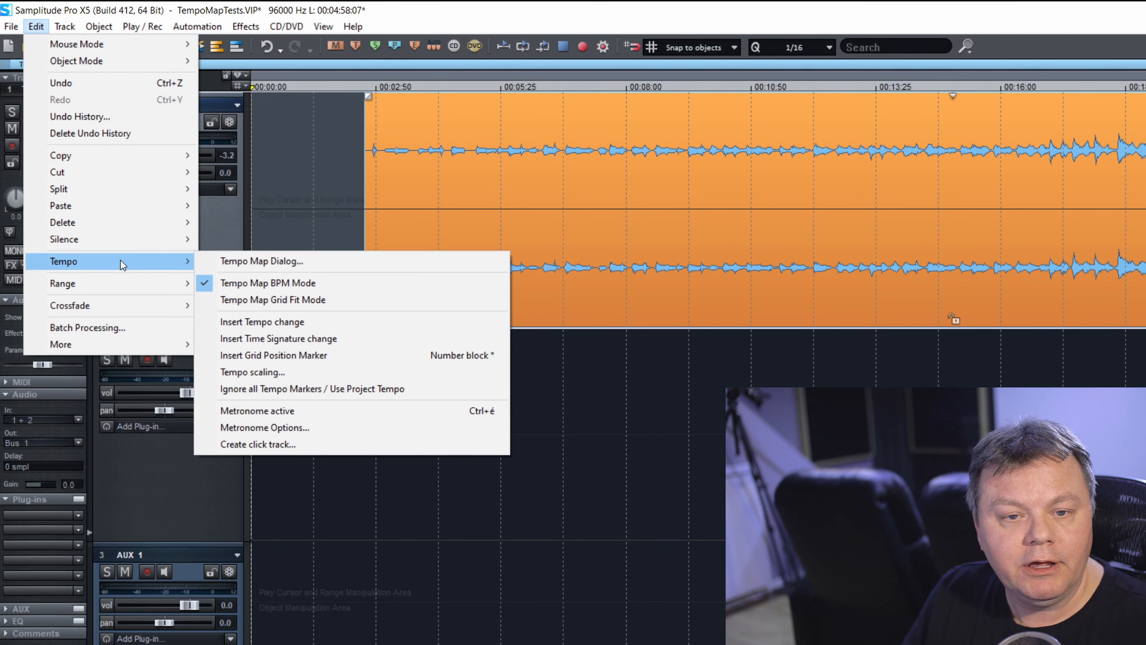
pyautogui.click(320, 300)
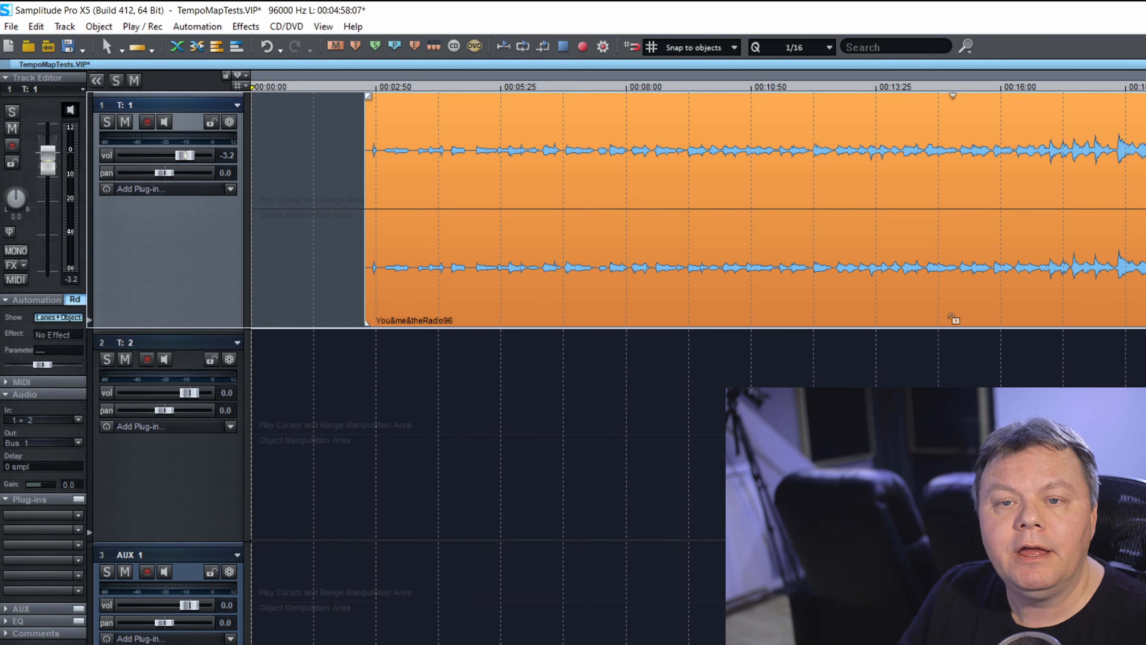
pyautogui.click(396, 448)
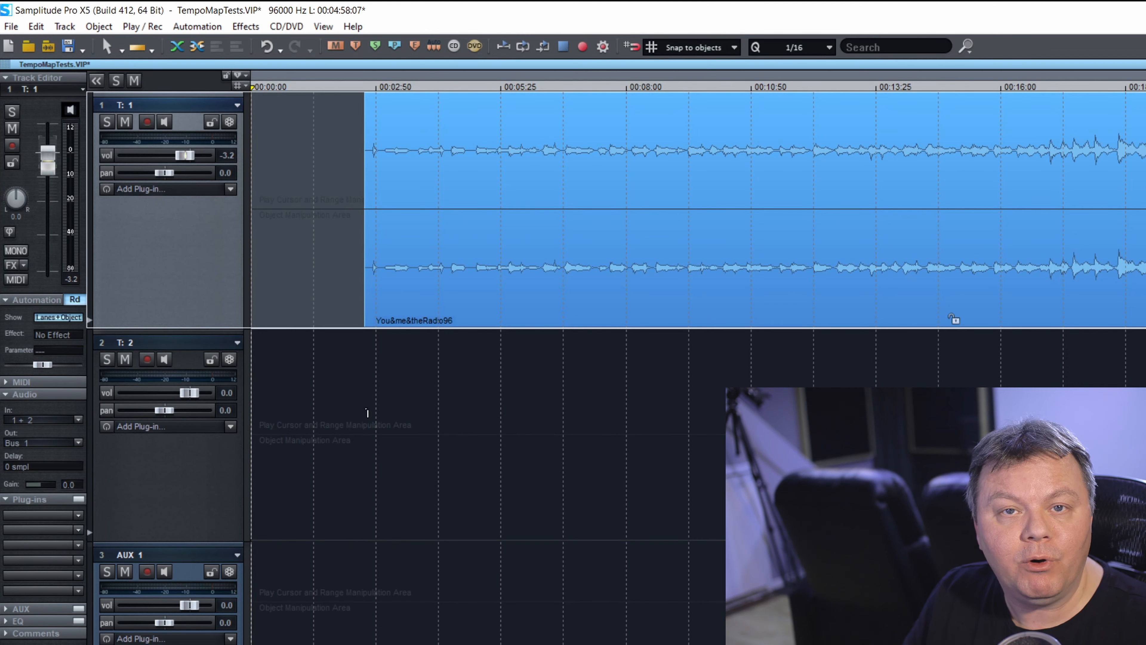
# Insert a new tempo track above the first audio track
pyautogui.rightClick(155, 251)
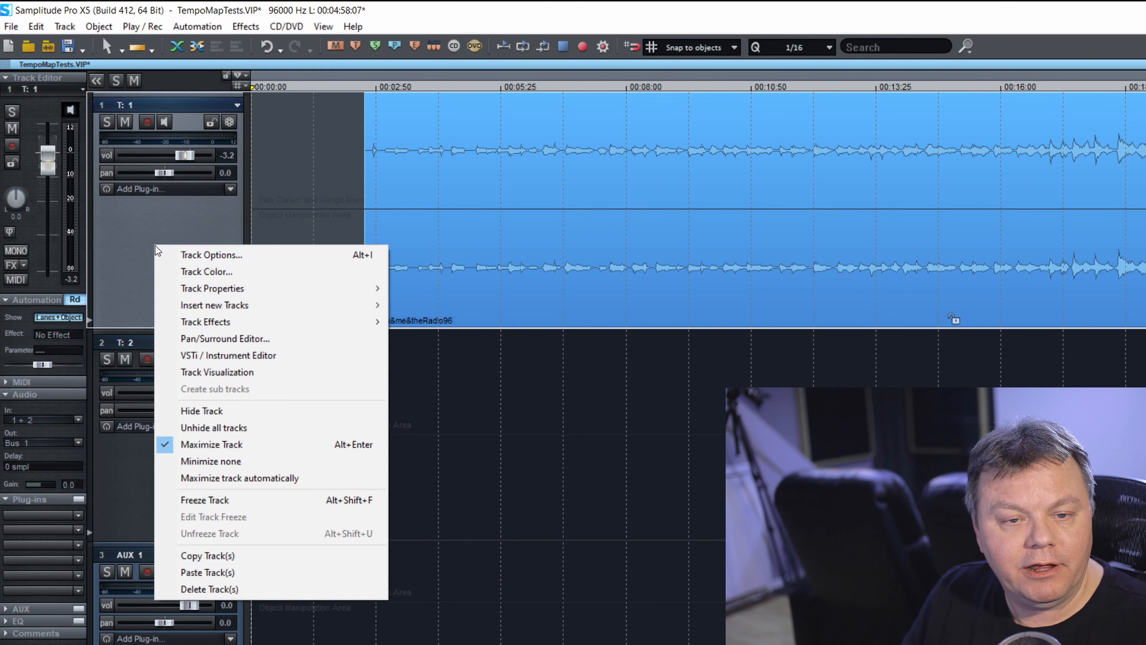
pyautogui.moveTo(330, 305)
pyautogui.click(507, 353)
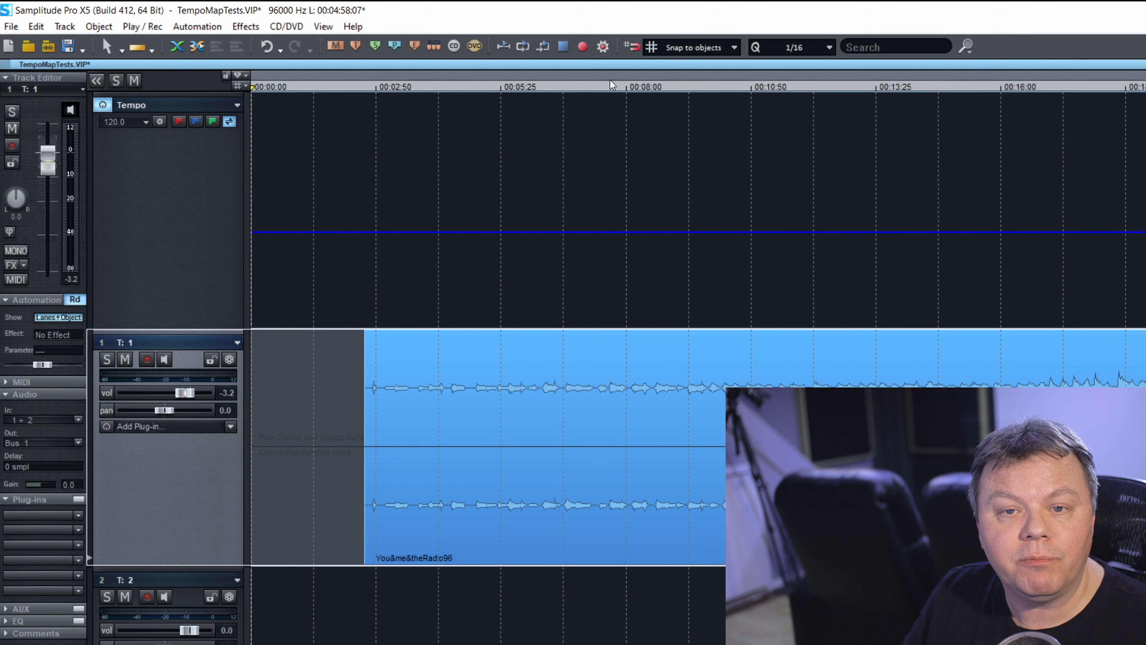
# Change the timeline ruler's unit of measurement to Bars/Beats
pyautogui.click(541, 89)
pyautogui.rightClick(541, 89)
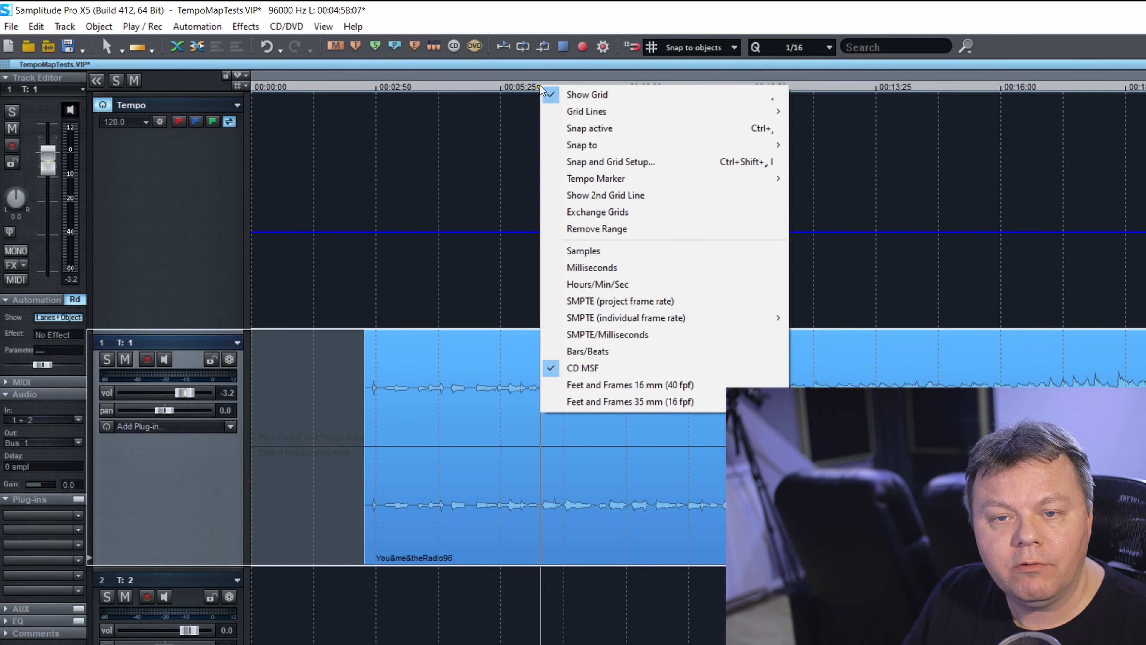
pyautogui.click(607, 357)
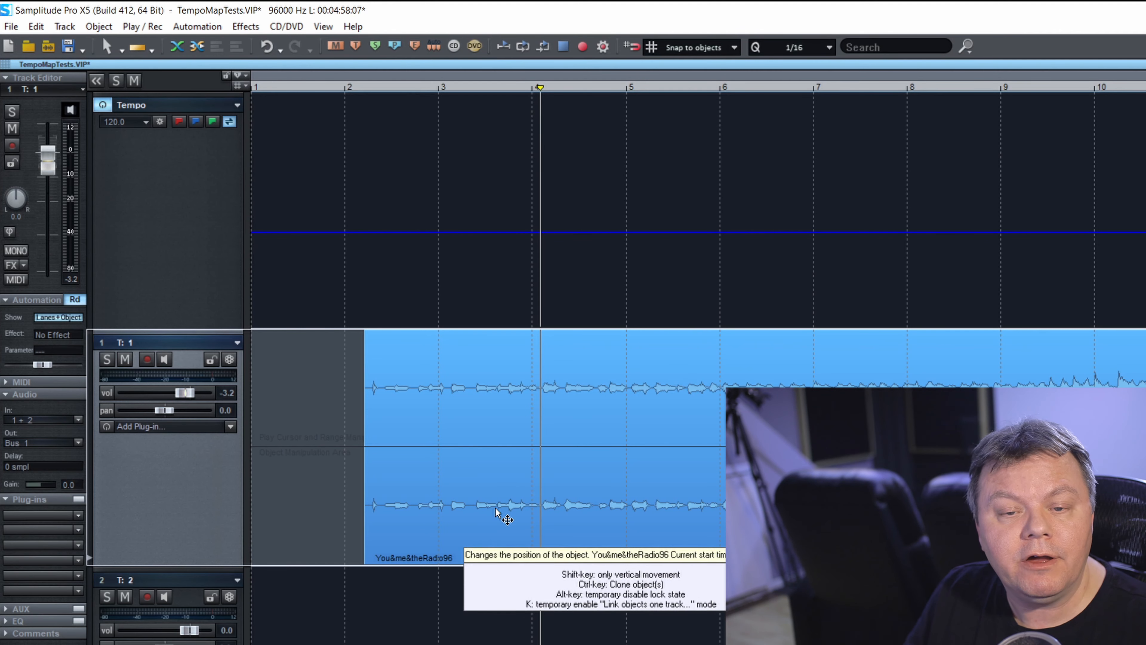
# Move the You&me&theRadio96 object so its first hit falls near bar 4, and trim the silence before that hit
pyautogui.click(476, 531)
pyautogui.moveTo(477, 532); pyautogui.dragTo(631, 524)
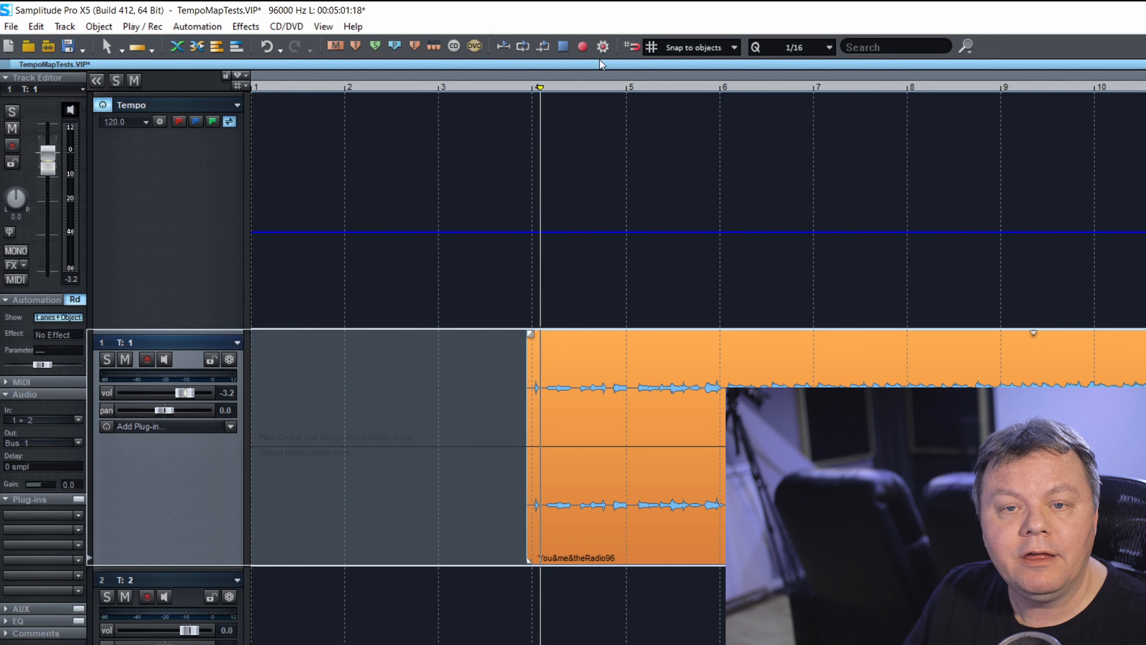
pyautogui.click(532, 90)
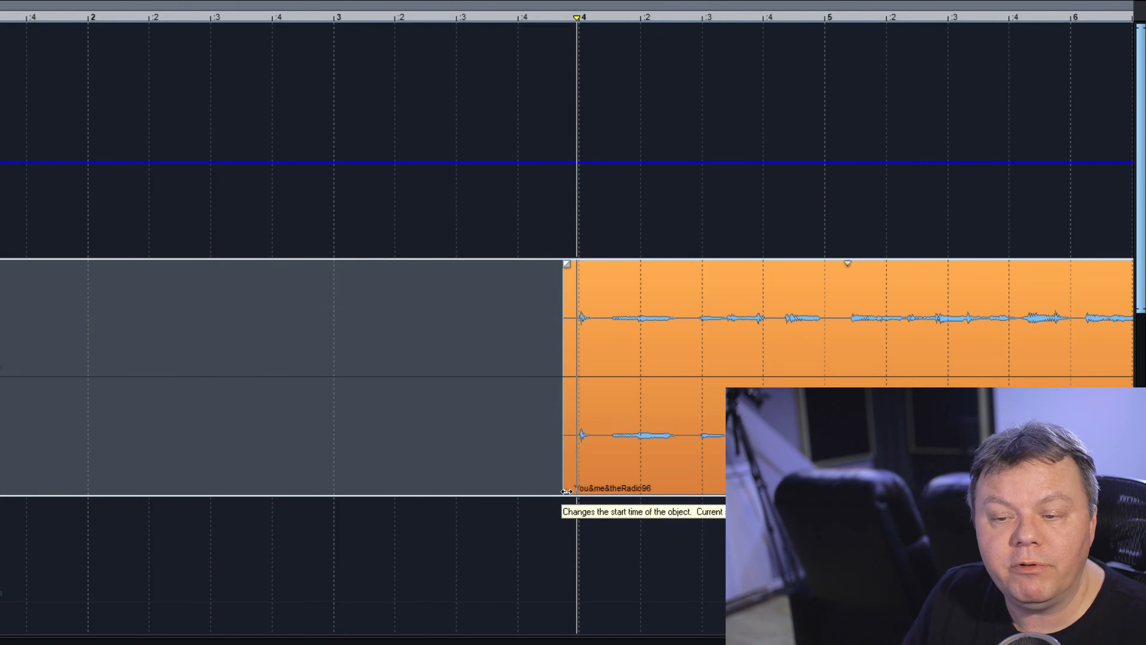
pyautogui.moveTo(563, 492); pyautogui.dragTo(579, 492)
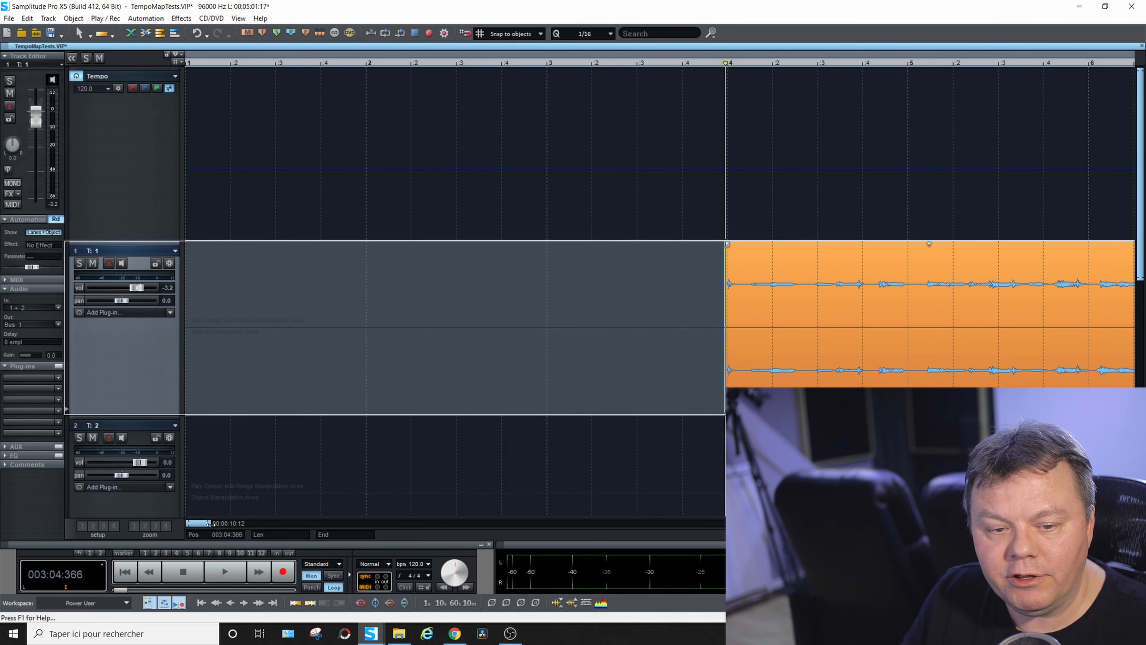
# Split the audio object at about bar 18 and delete the remainder after the split
pyautogui.moveTo(214, 528); pyautogui.dragTo(374, 527)
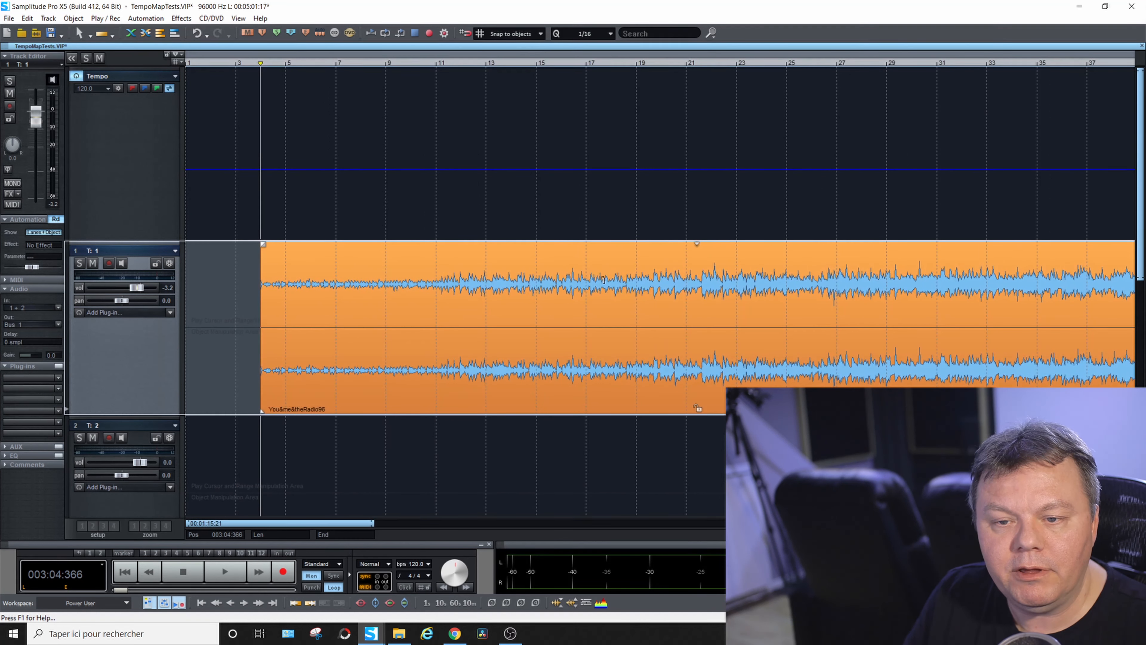
pyautogui.moveTo(626, 285); pyautogui.dragTo(255, 300)
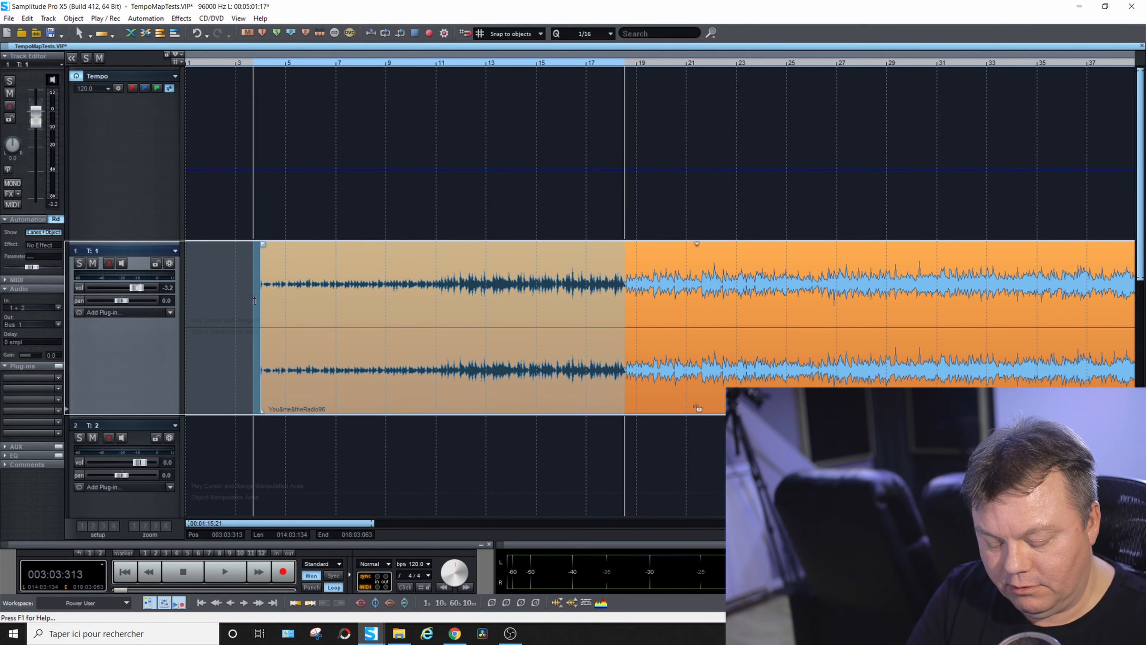
pyautogui.press('t')
pyautogui.click(703, 406)
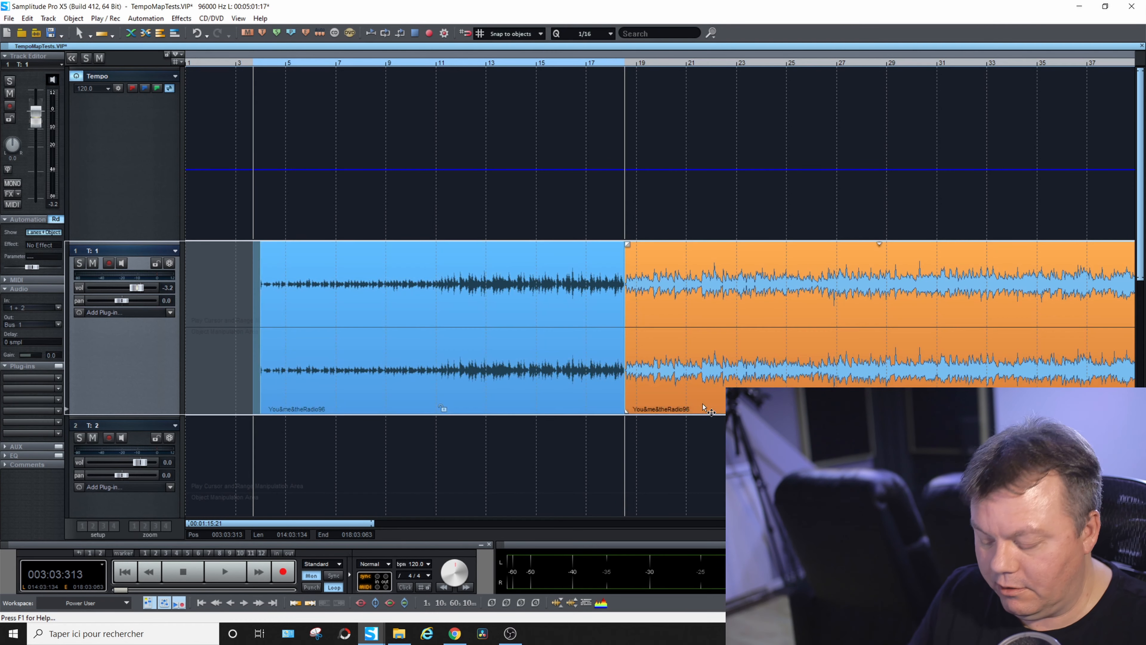
pyautogui.press('Delete')
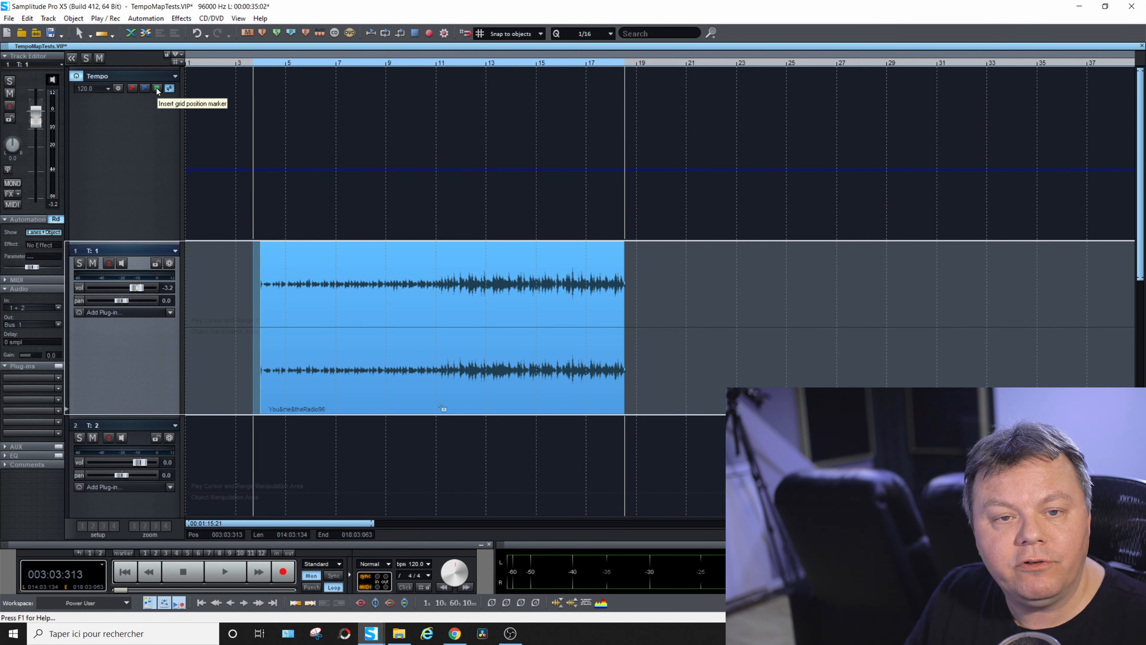
# Look up the keyboard shortcut assigned to Insert Grid Position Marker among the Play / Rec marker commands
pyautogui.click(258, 73)
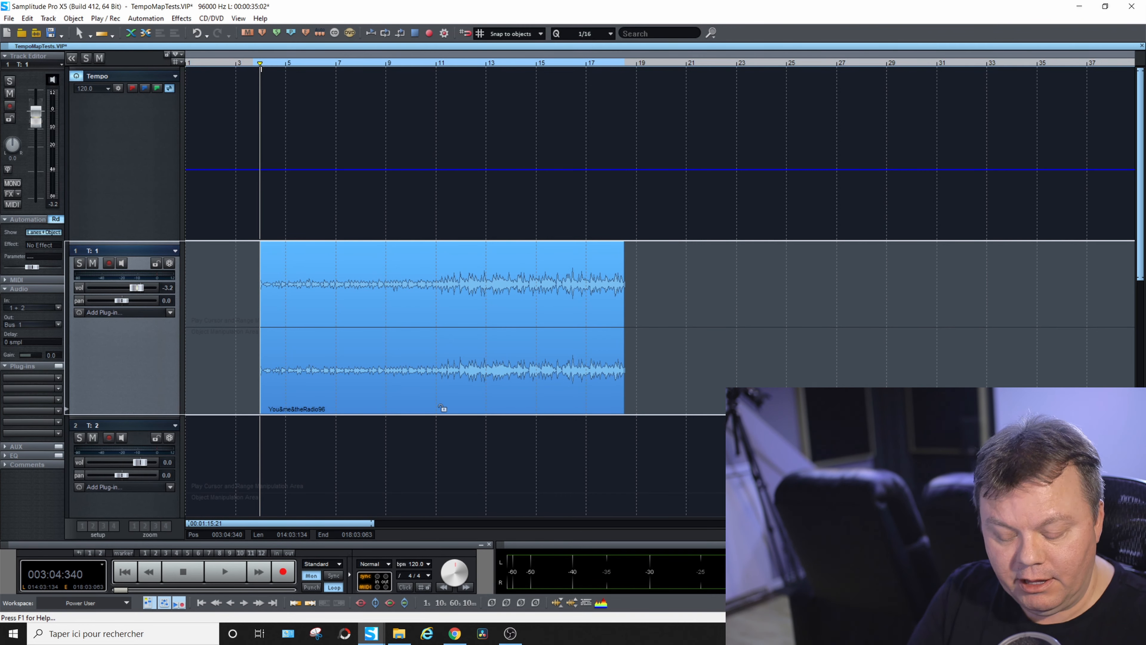
pyautogui.press('y')
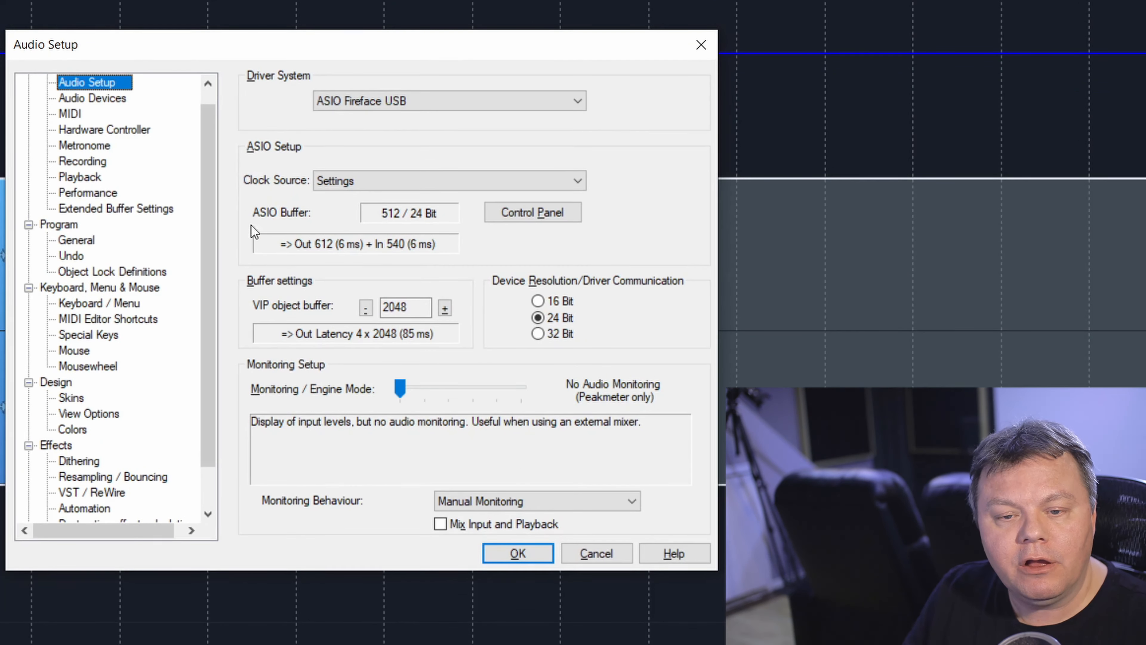
pyautogui.scroll(-1, 376, 335)
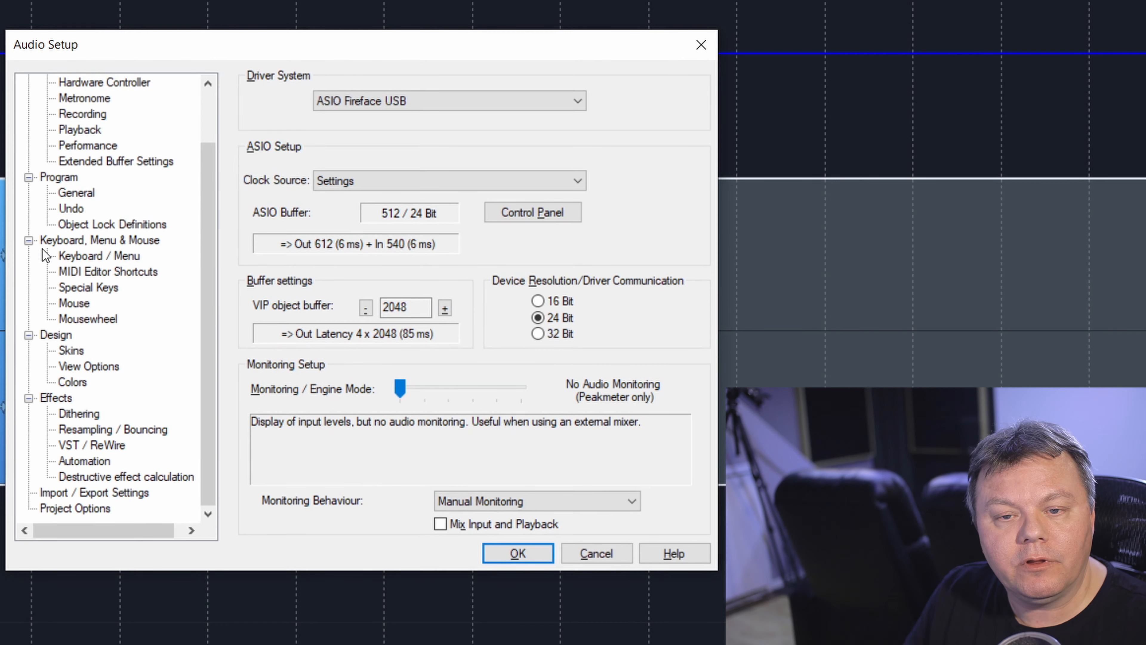
pyautogui.click(76, 241)
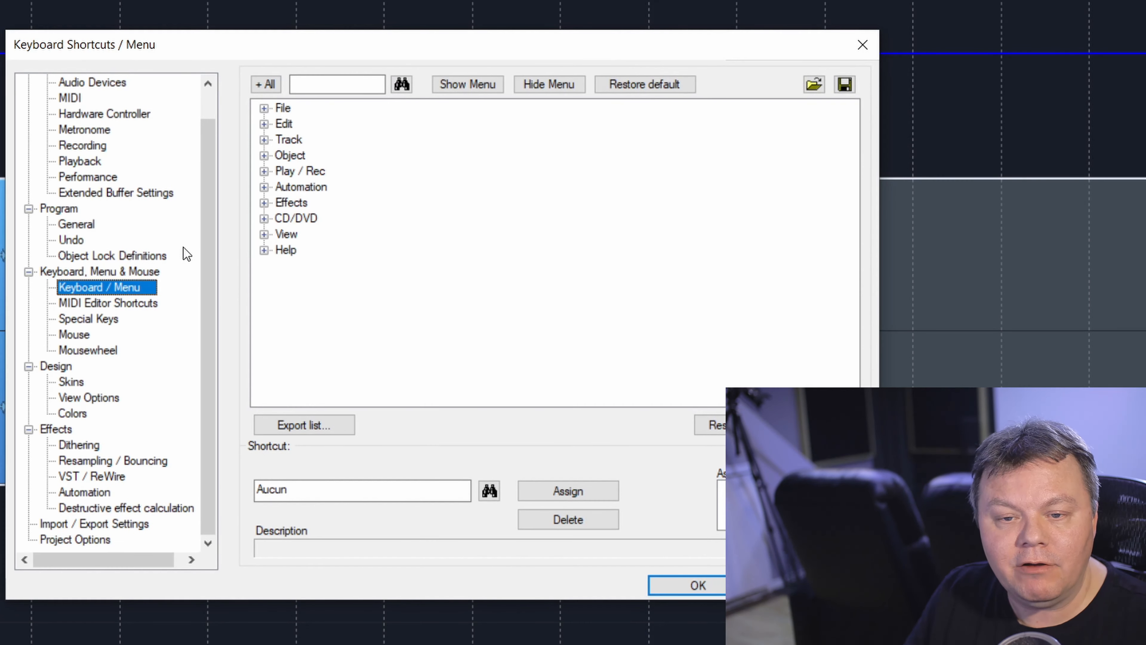
pyautogui.click(265, 171)
pyautogui.scroll(-3, 408, 350)
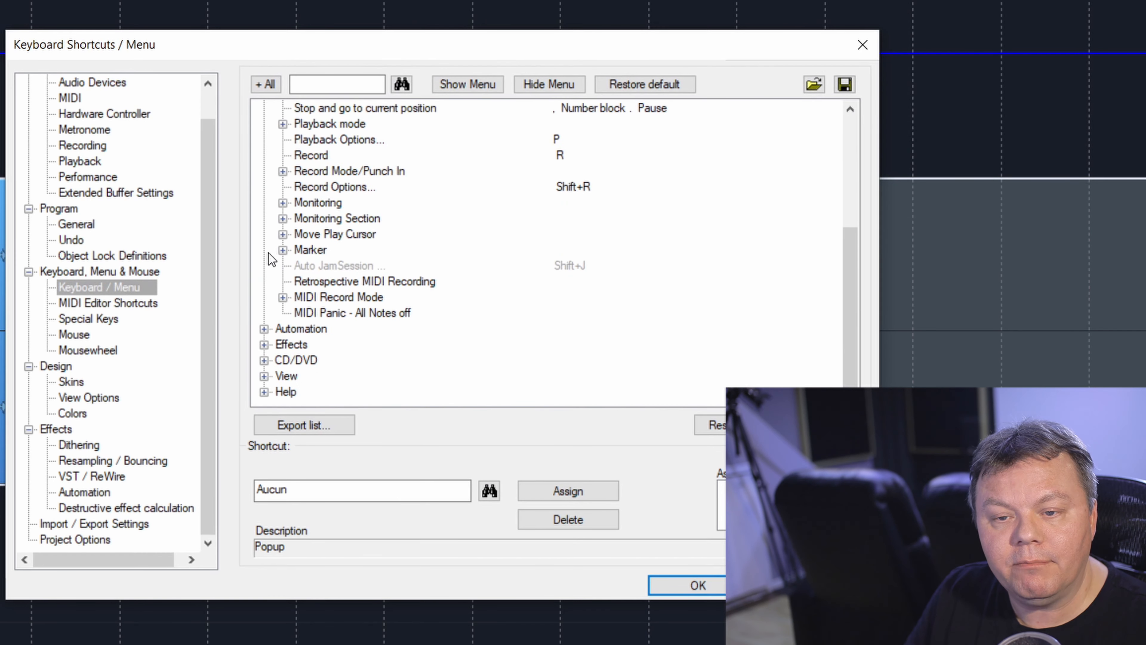
pyautogui.click(283, 249)
pyautogui.scroll(-5, 406, 300)
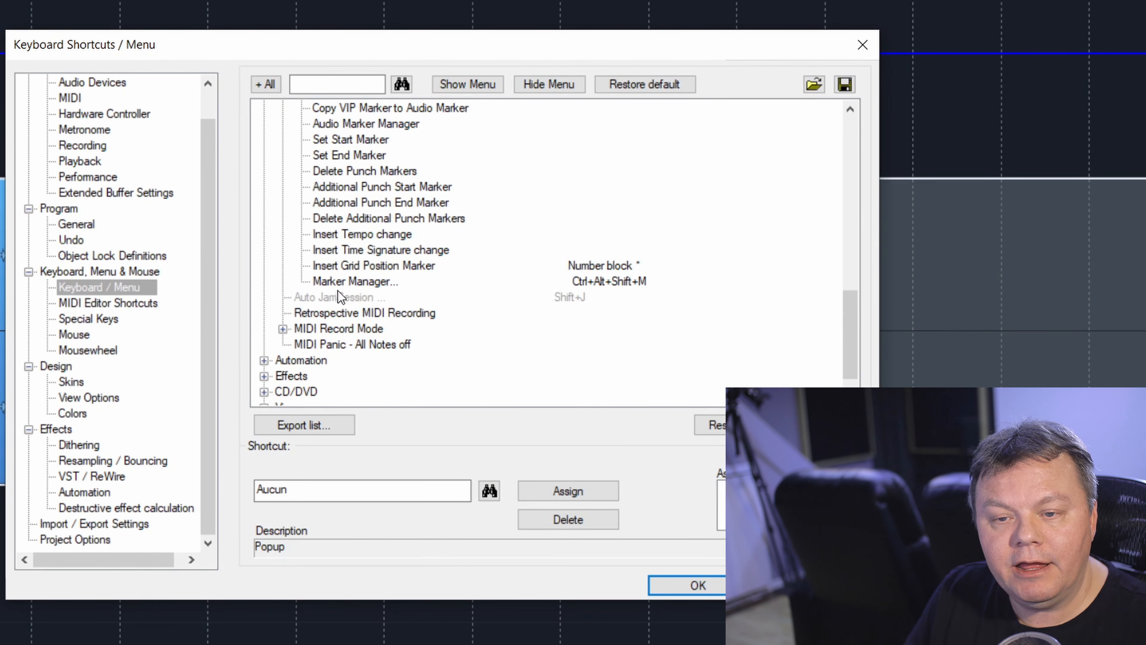
pyautogui.click(424, 266)
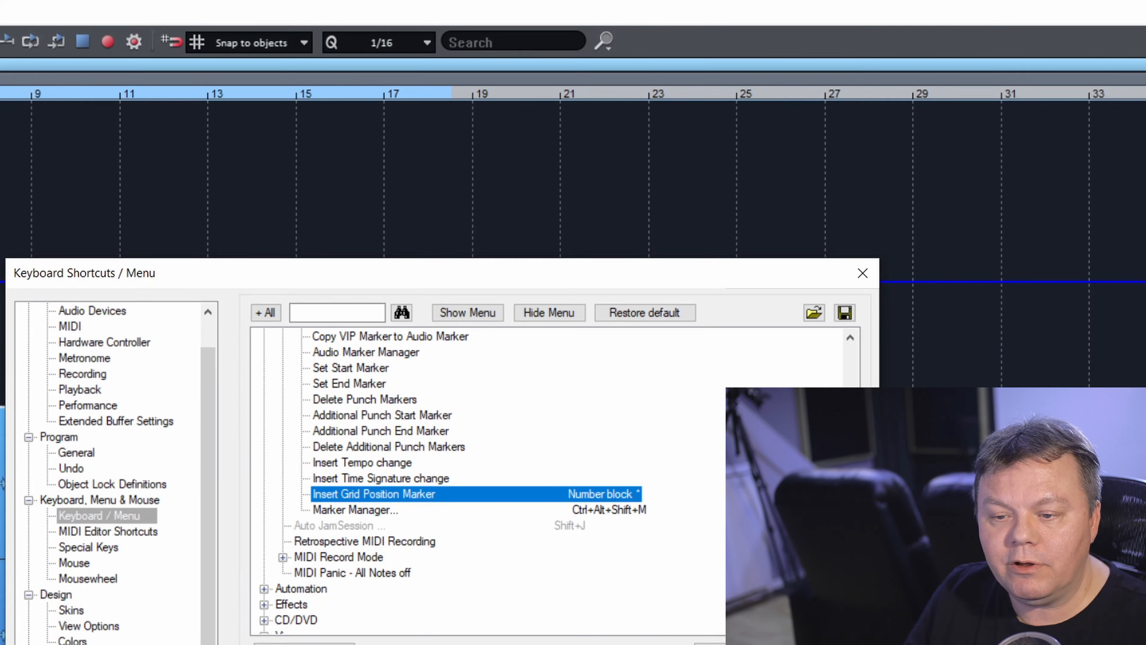
pyautogui.press('Return')
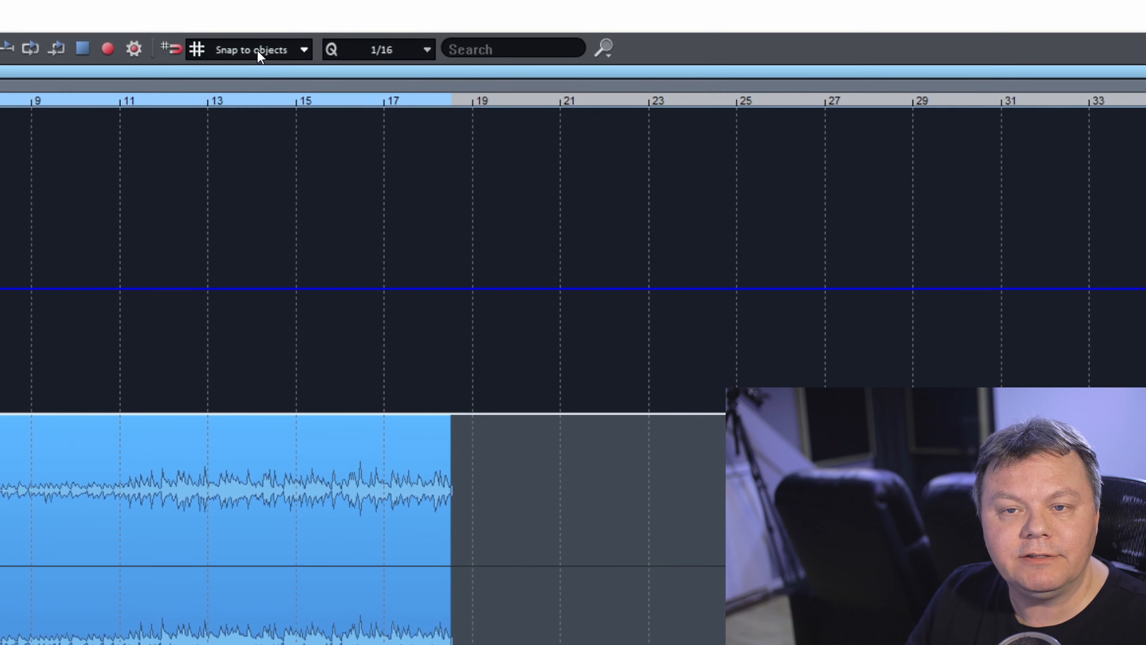
# Set snapping to beats/bars with a Full bar resolution and deactivate the snap
pyautogui.click(257, 45)
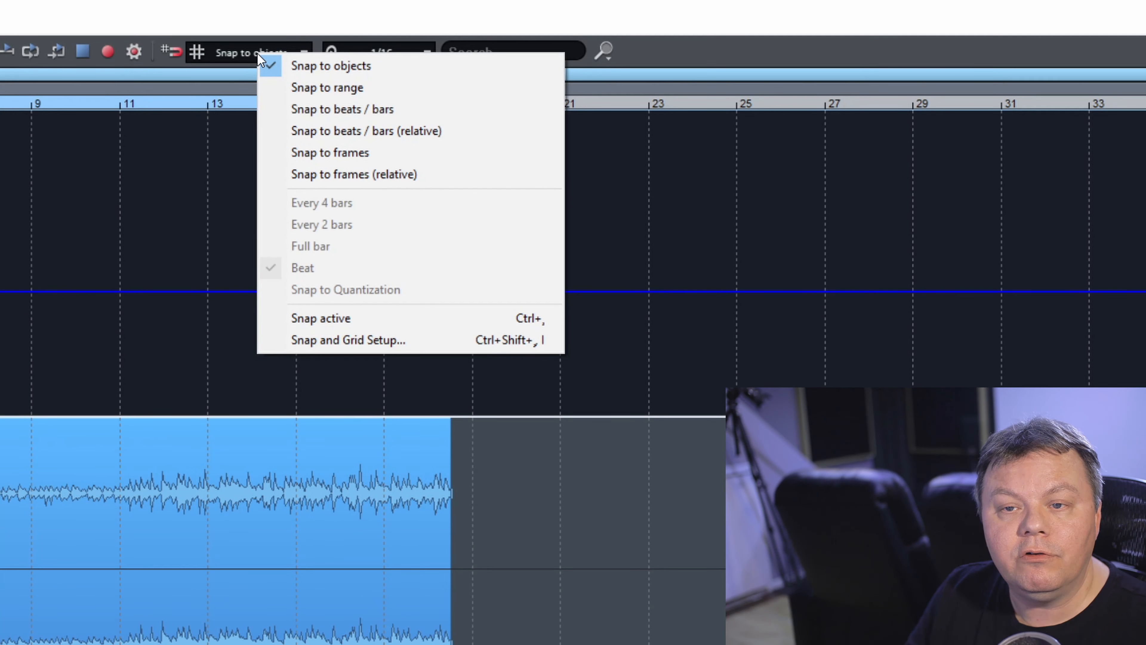
pyautogui.click(340, 109)
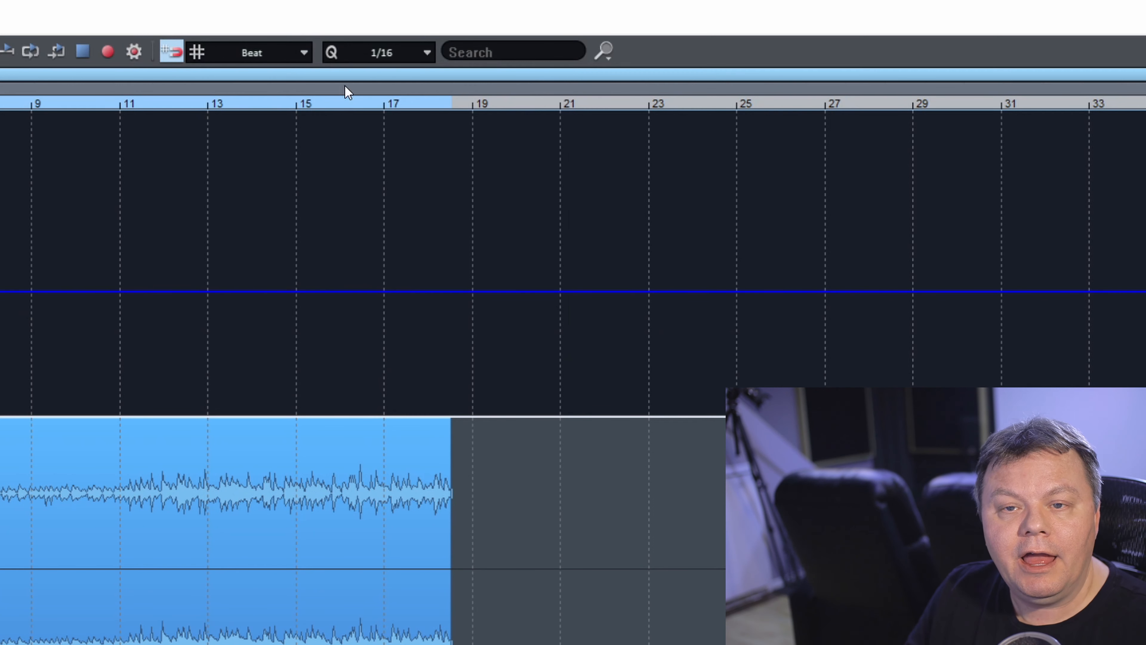
pyautogui.click(178, 53)
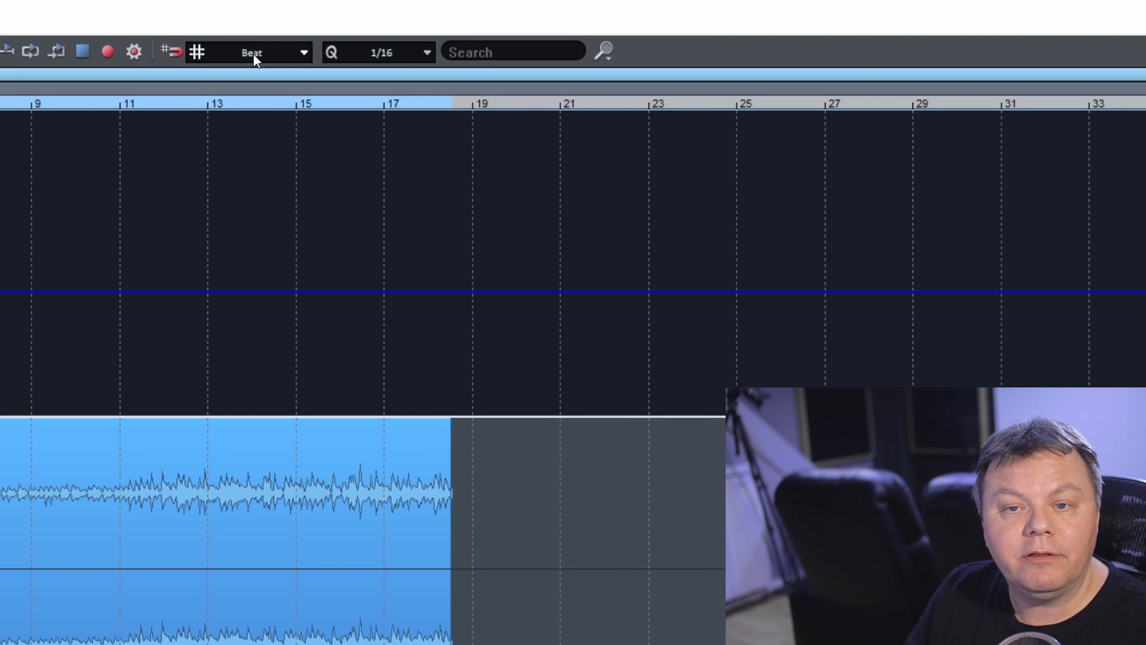
pyautogui.click(254, 53)
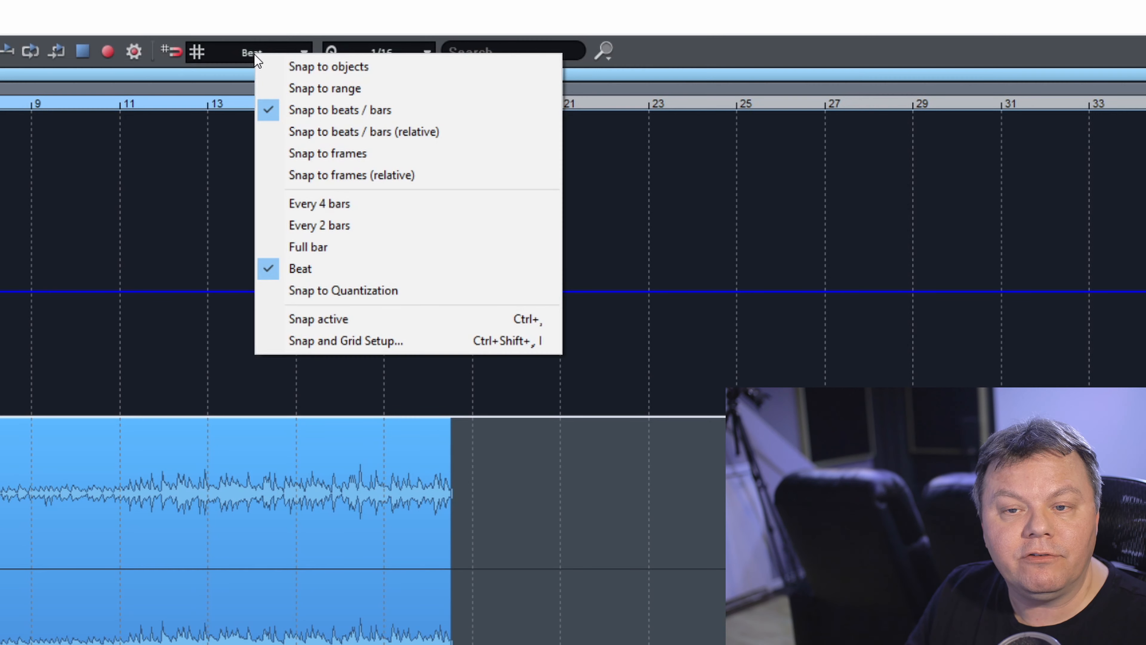
pyautogui.click(341, 248)
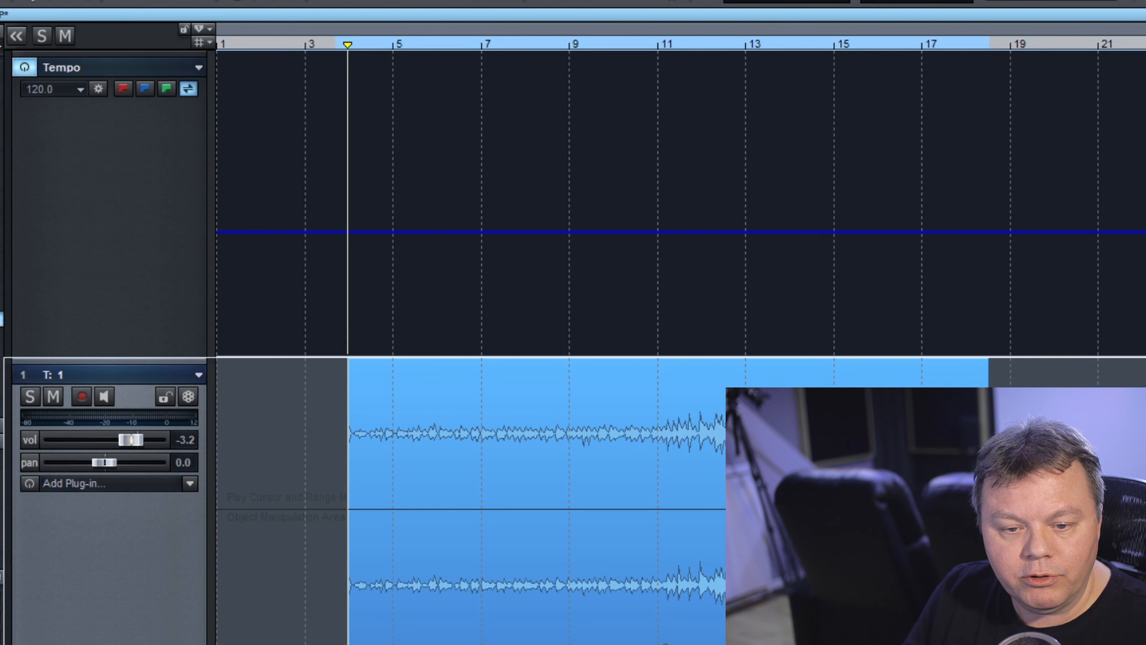
# Insert a grid position marker for bar 4, beat 1 exactly on the first transient of the audio object
pyautogui.scroll(12, 665, 643)
pyautogui.scroll(-3, 666, 643)
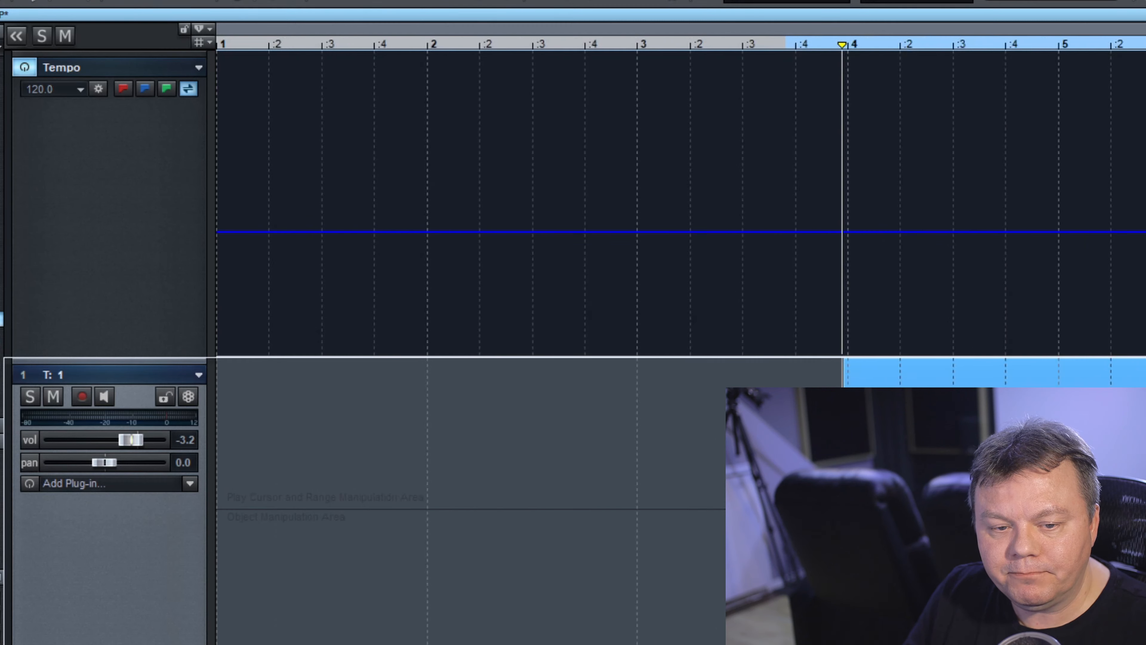
pyautogui.hscroll(4, 682, 338)
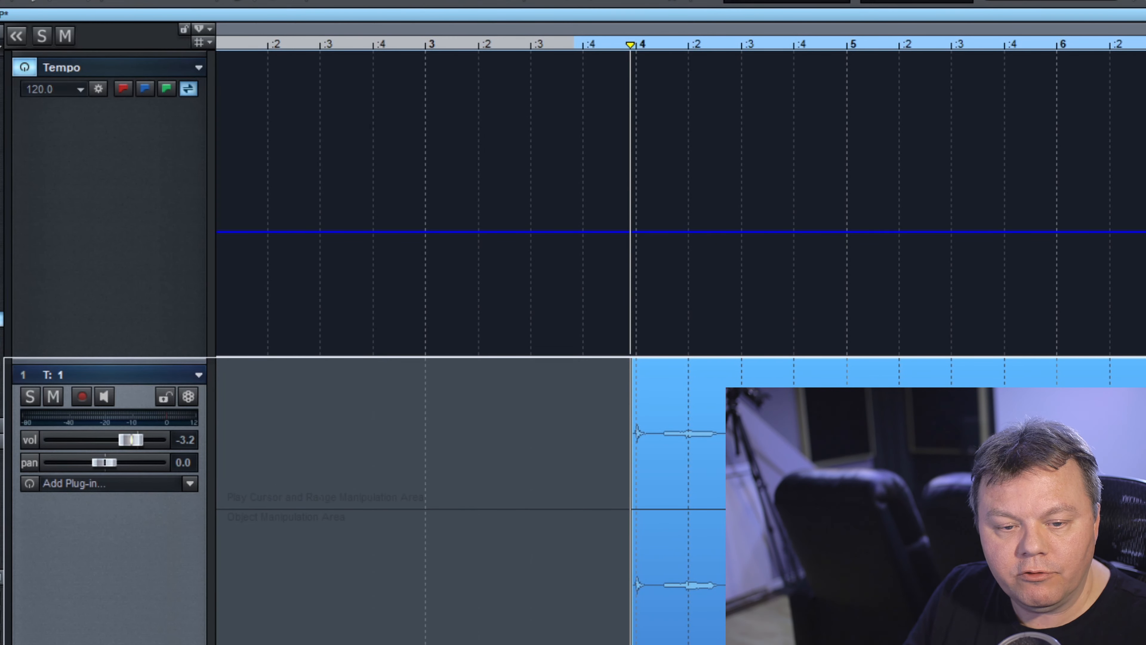
pyautogui.scroll(3, 682, 339)
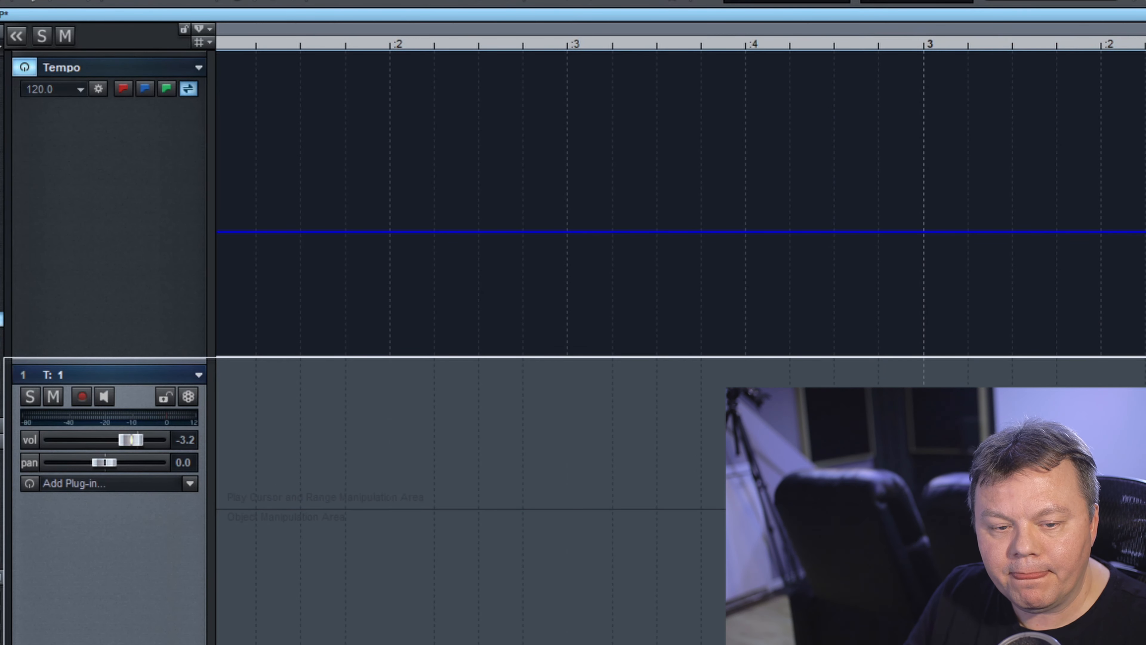
pyautogui.hscroll(6, 486, 442)
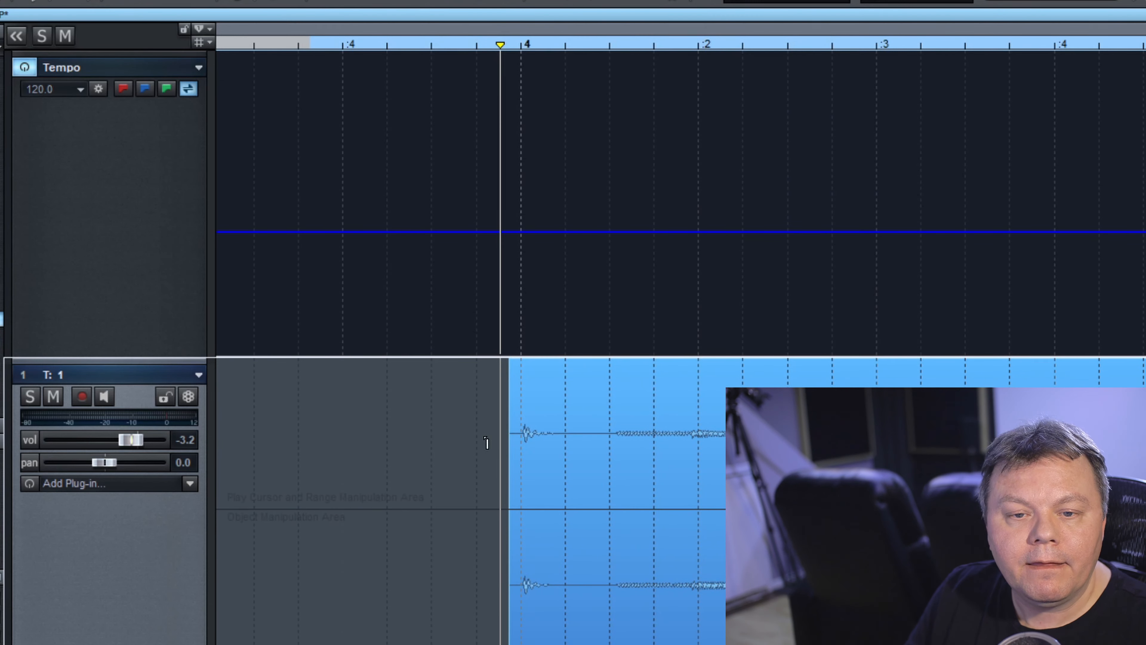
pyautogui.click(523, 430)
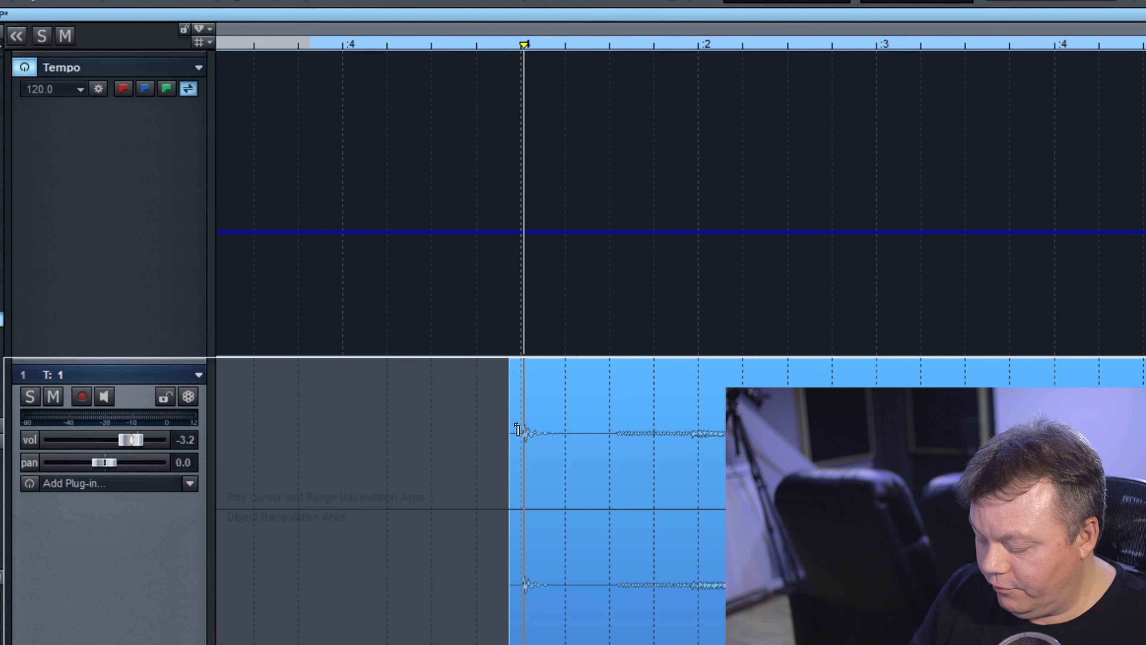
pyautogui.press('g')
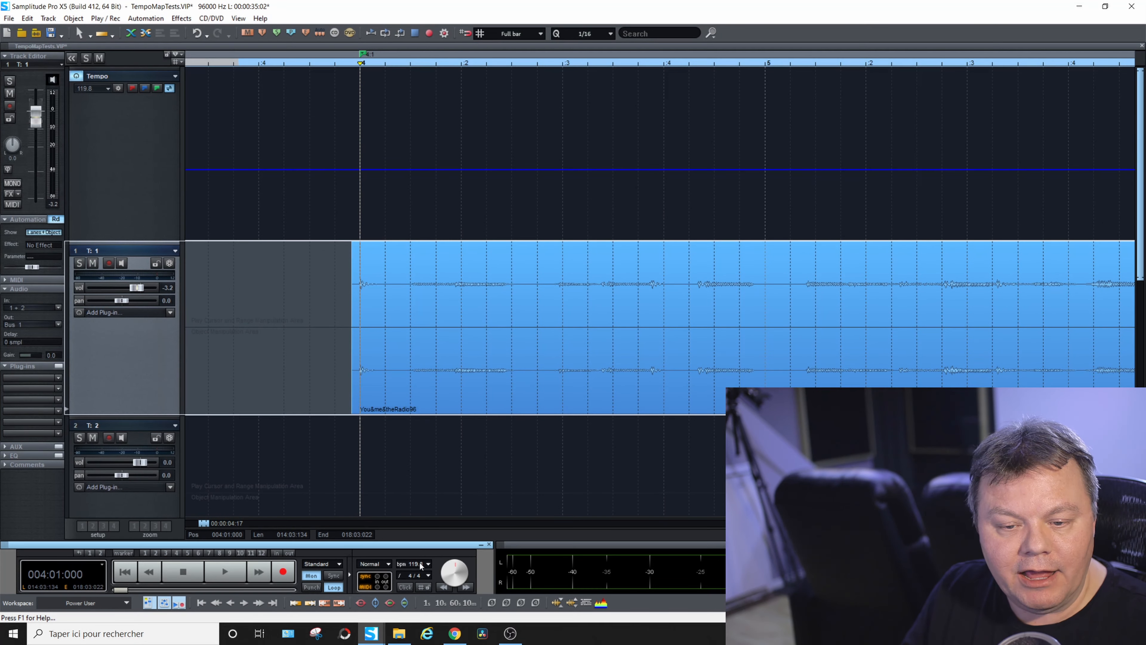
# Set the project tempo to 140 BPM without adjusting the audio objects
pyautogui.click(429, 565)
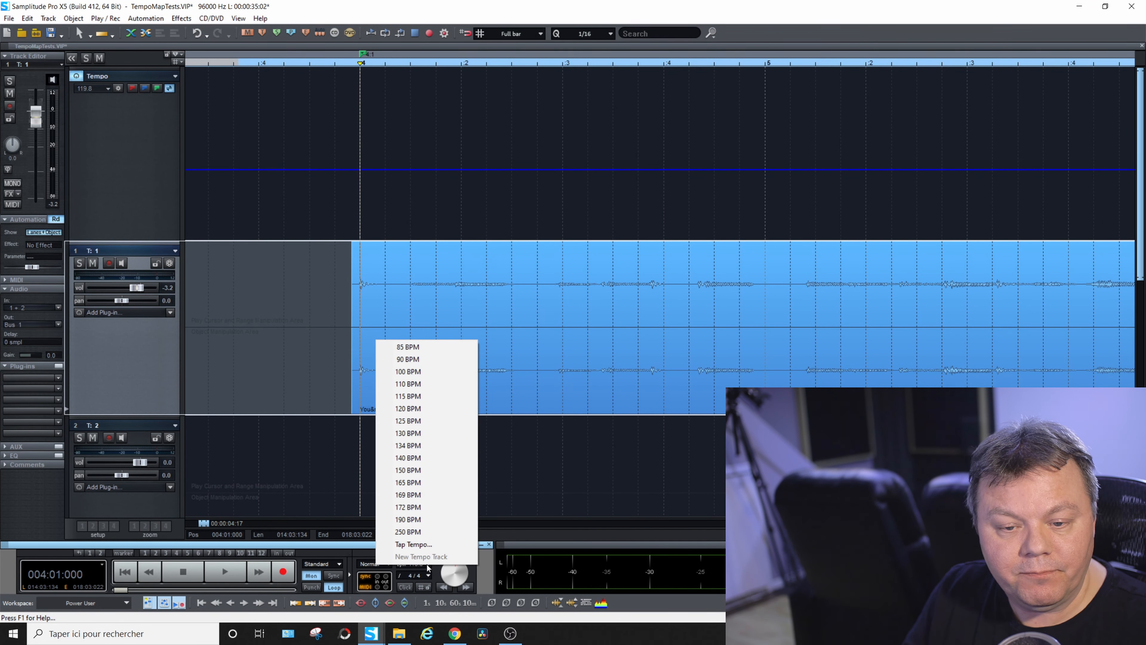
pyautogui.click(434, 457)
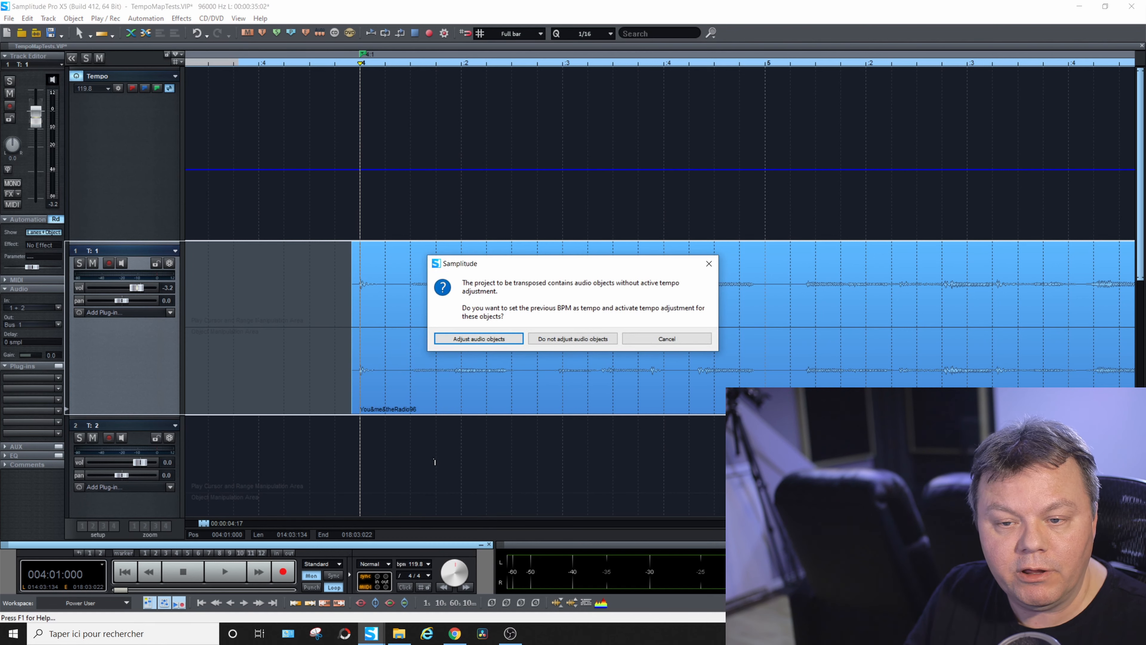
pyautogui.click(575, 339)
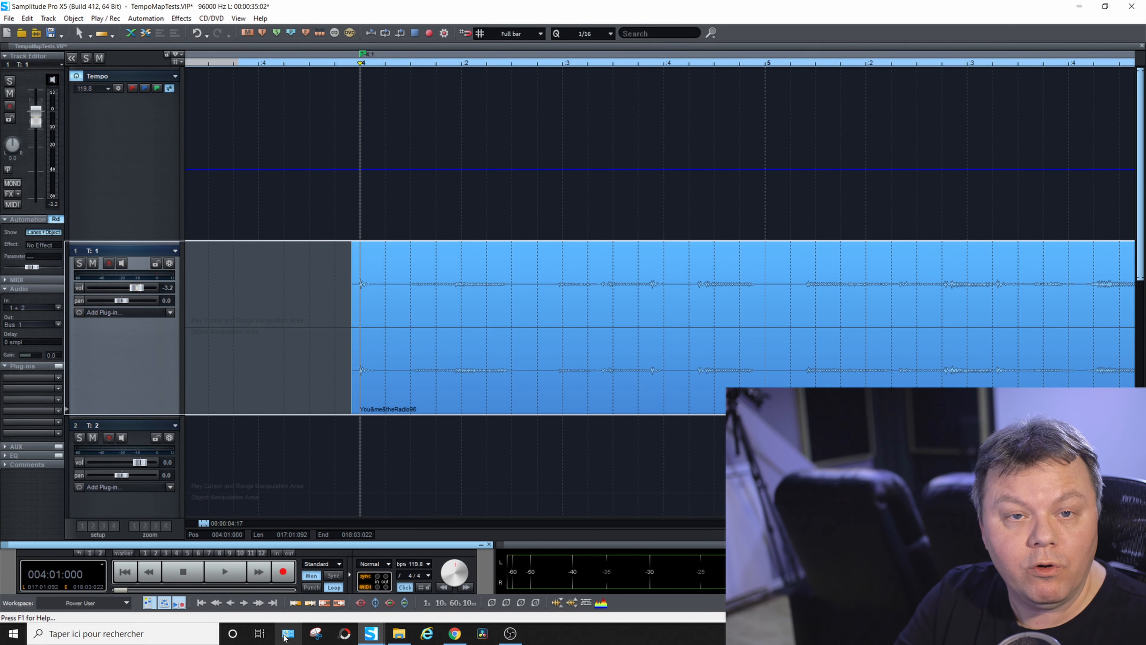
# Play the recording from bar 4 with the metronome click to compare it with the unfitted grid
pyautogui.click(225, 572)
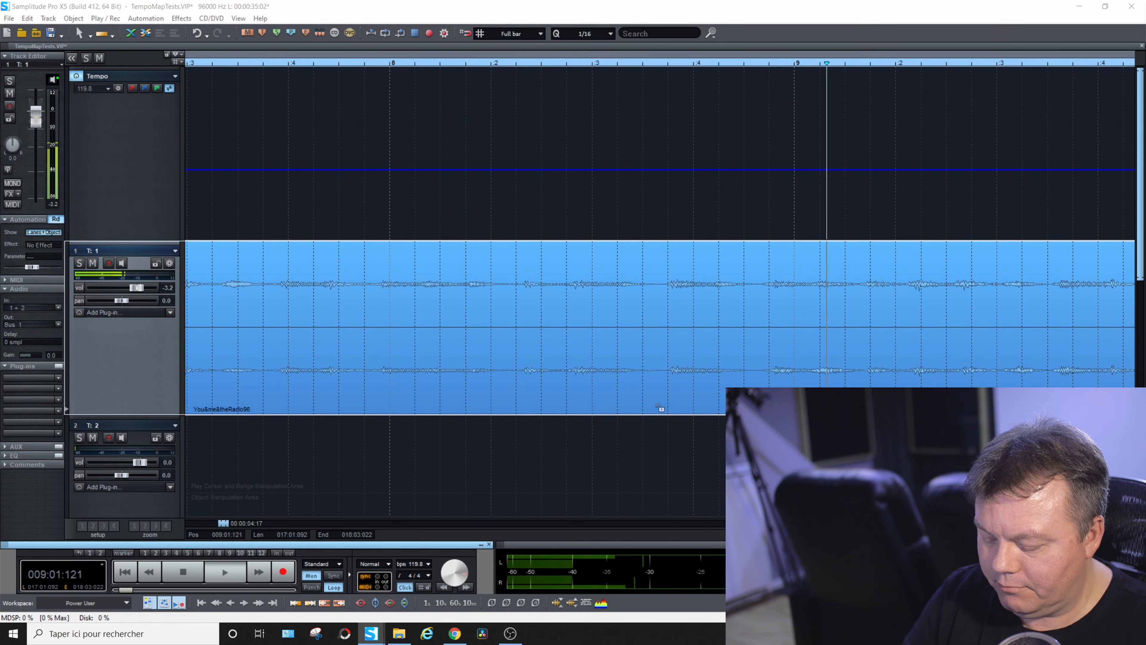
pyautogui.press('space')
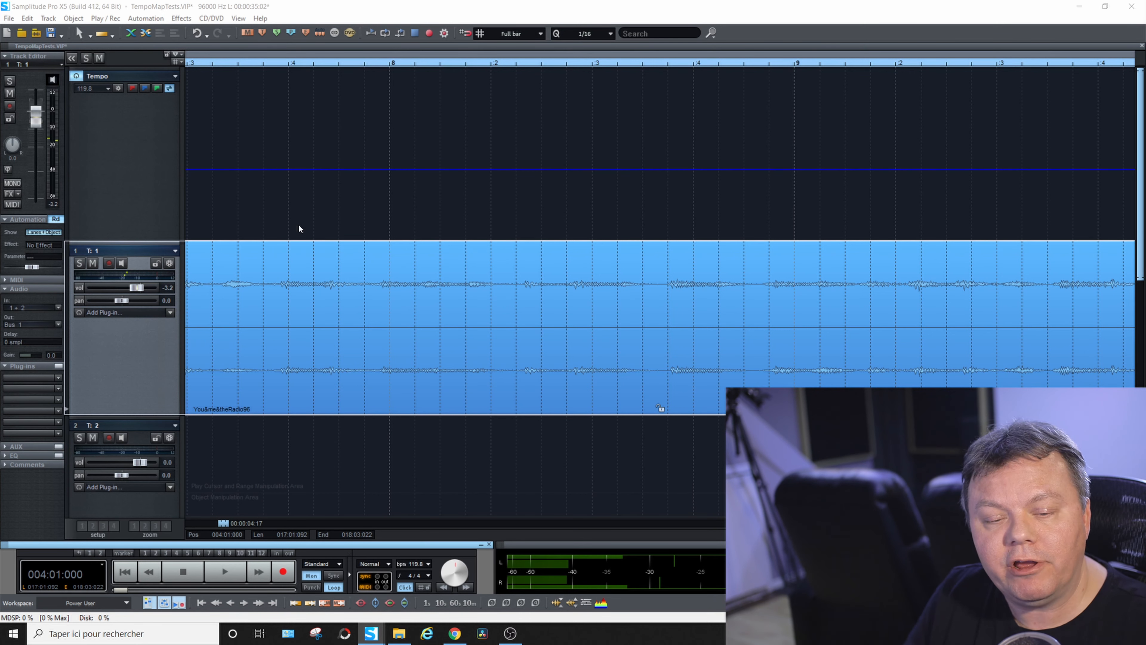
# Insert grid position markers during playback on the first beat of each successive bar, through bar 19
pyautogui.moveTo(223, 523); pyautogui.dragTo(202, 524)
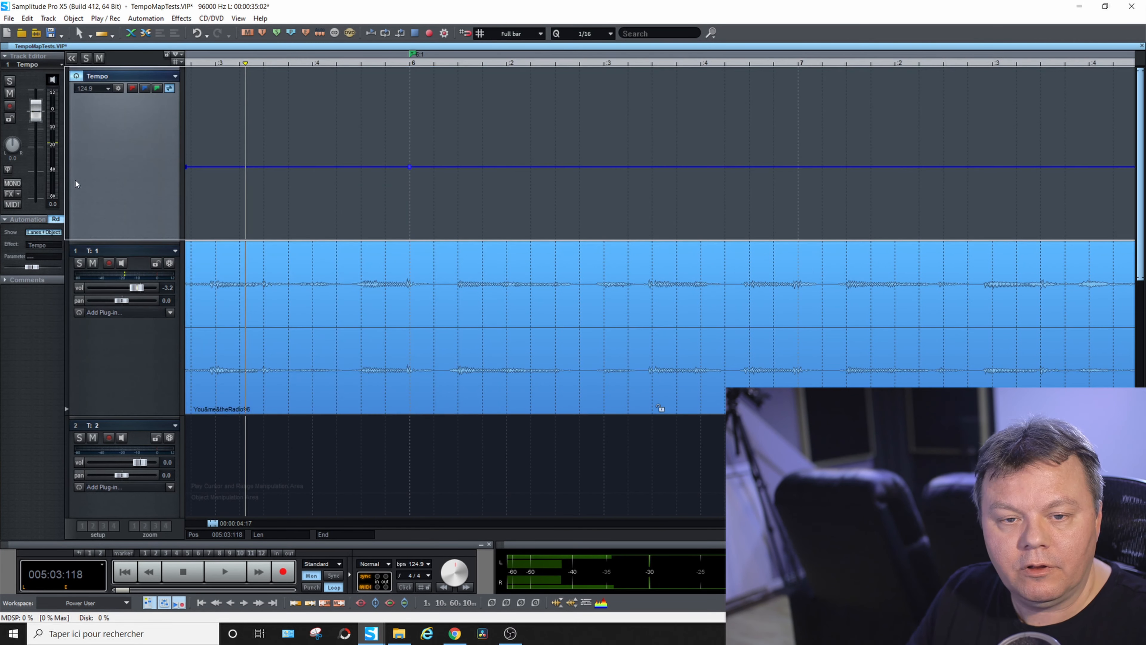
pyautogui.press('space')
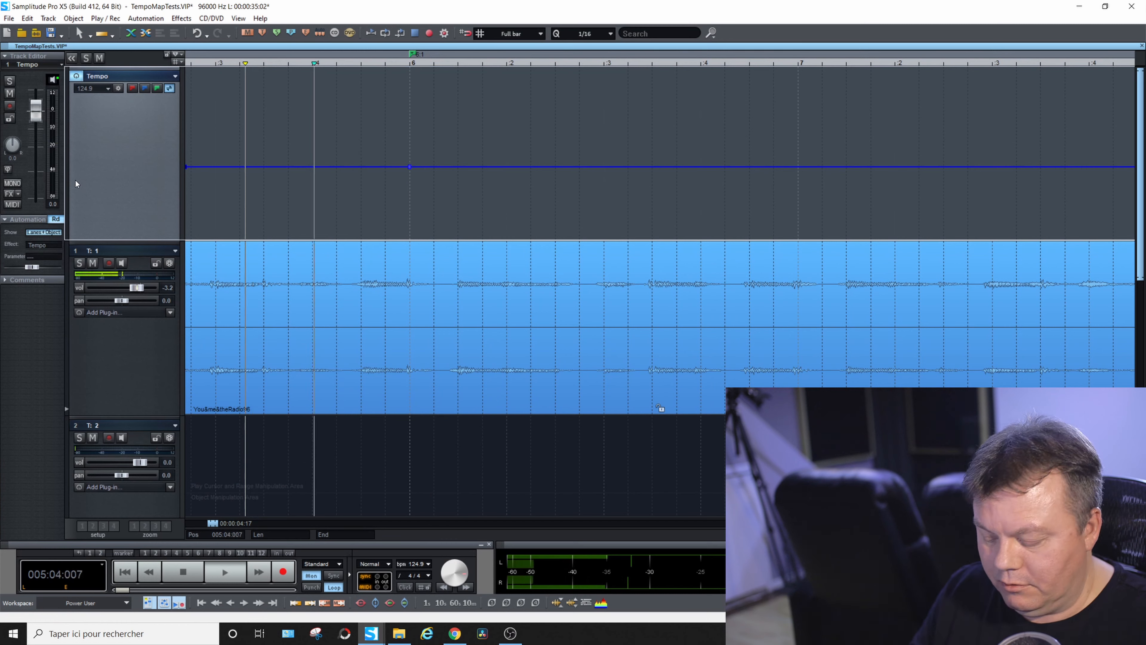
pyautogui.press('t')
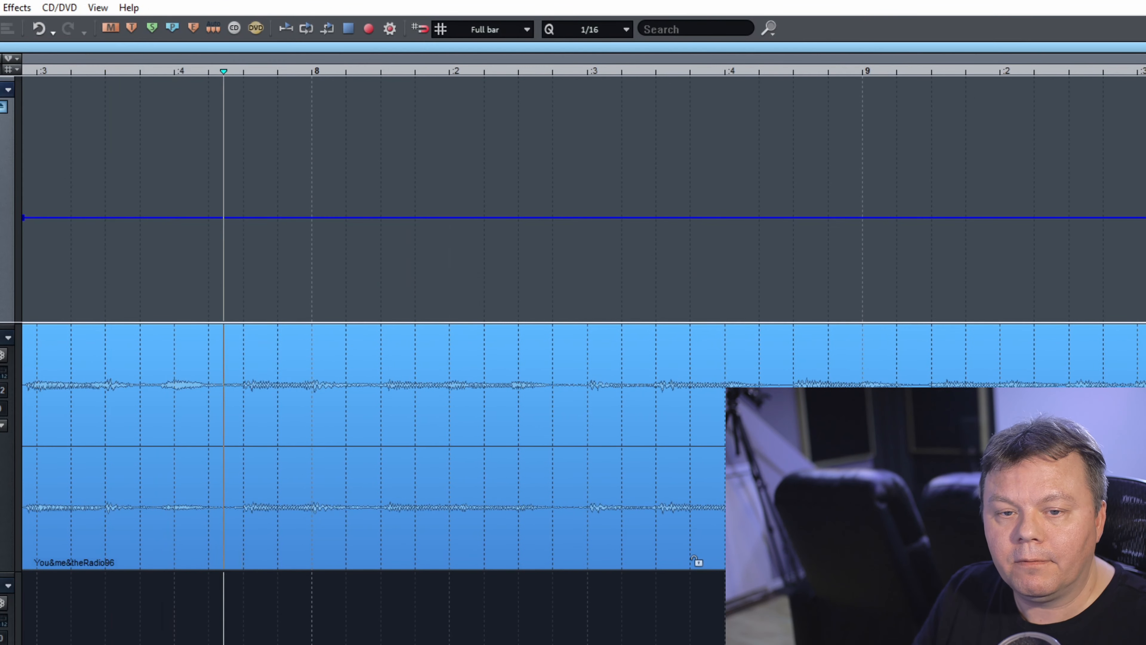
pyautogui.press('t')
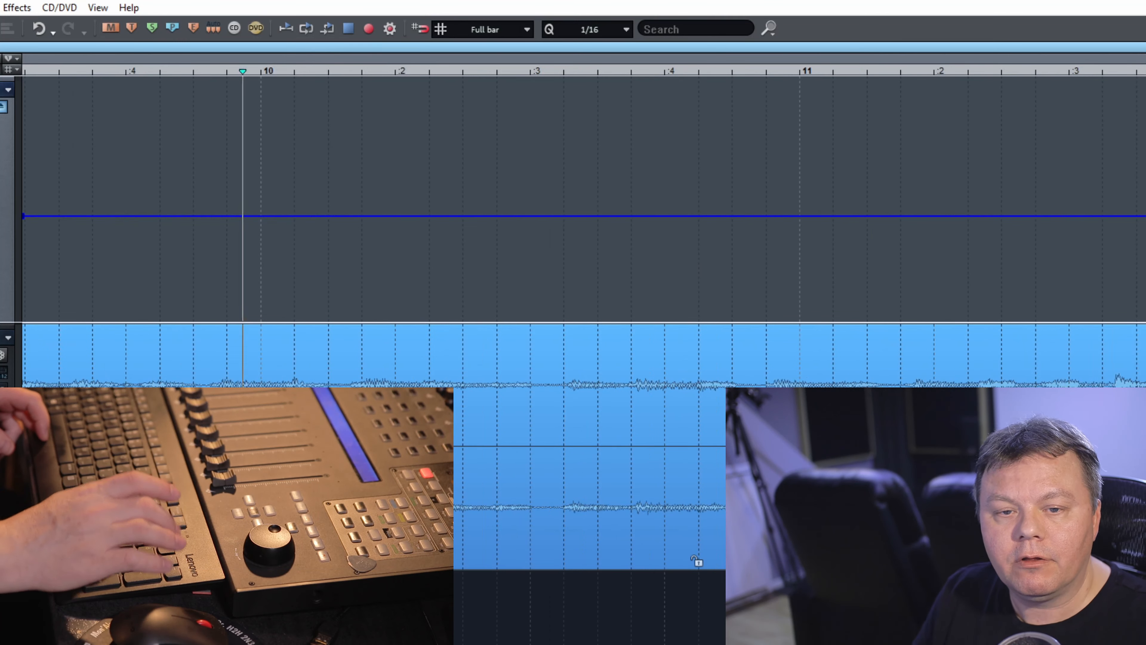
pyautogui.press('t')
pyautogui.press('t')
pyautogui.press('t')
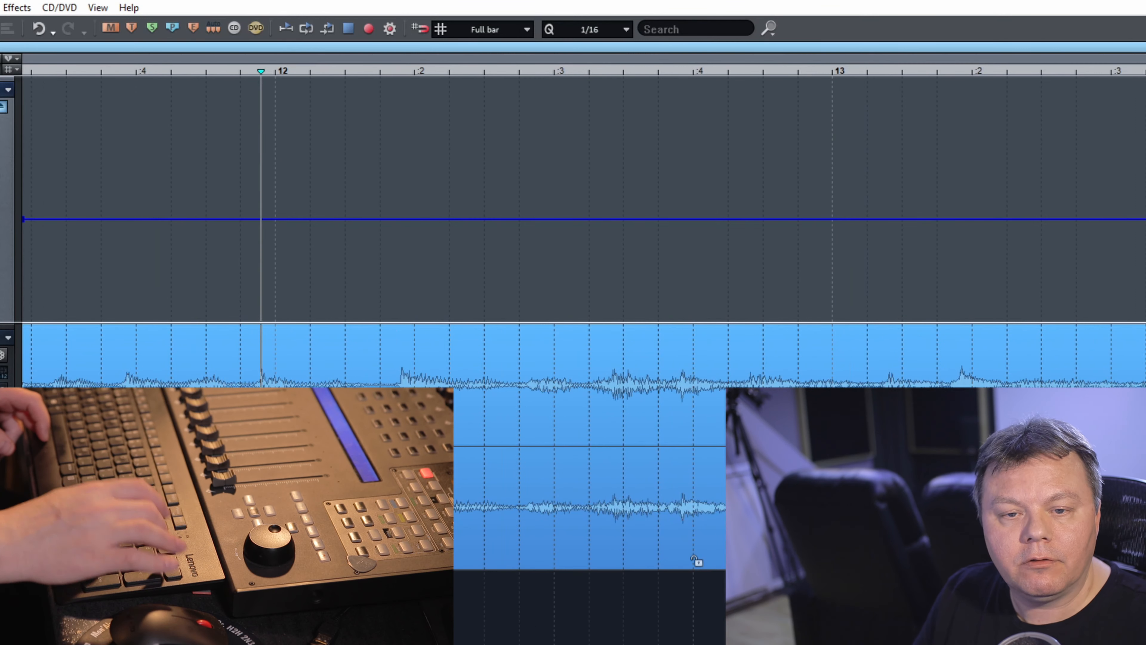
pyautogui.press('t')
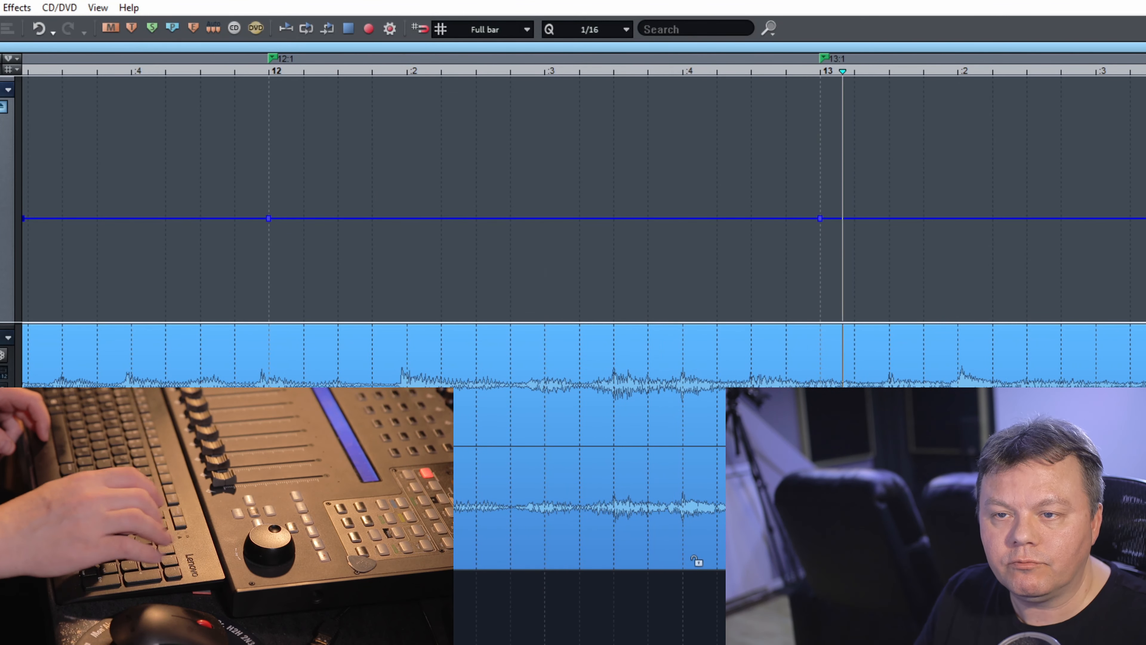
pyautogui.press('t')
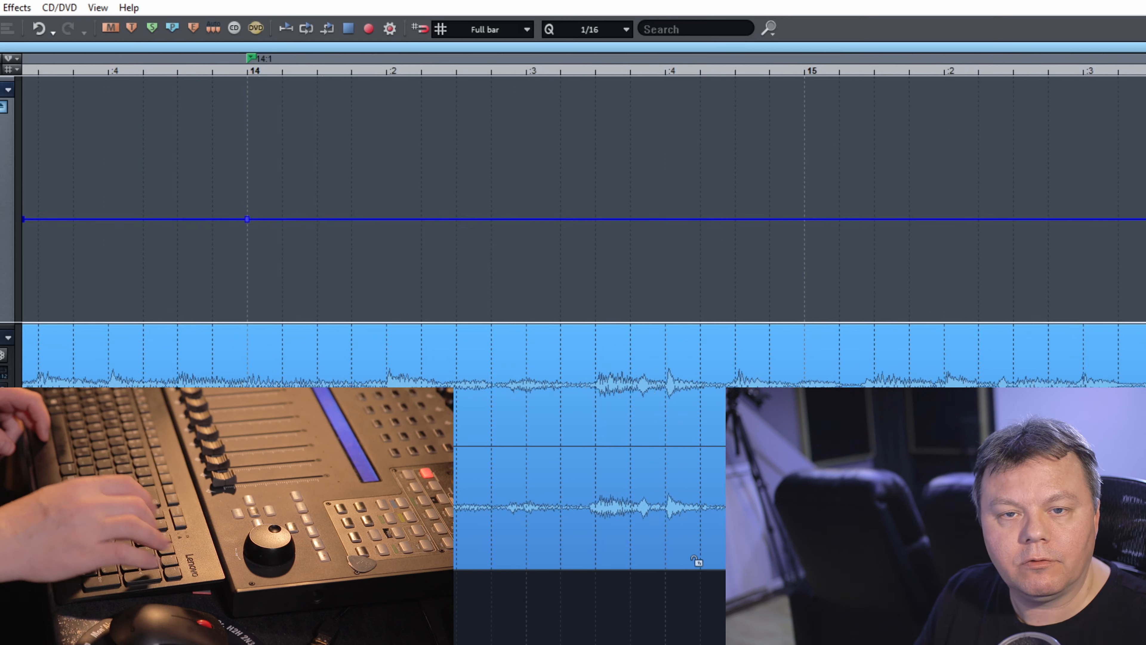
pyautogui.press('t')
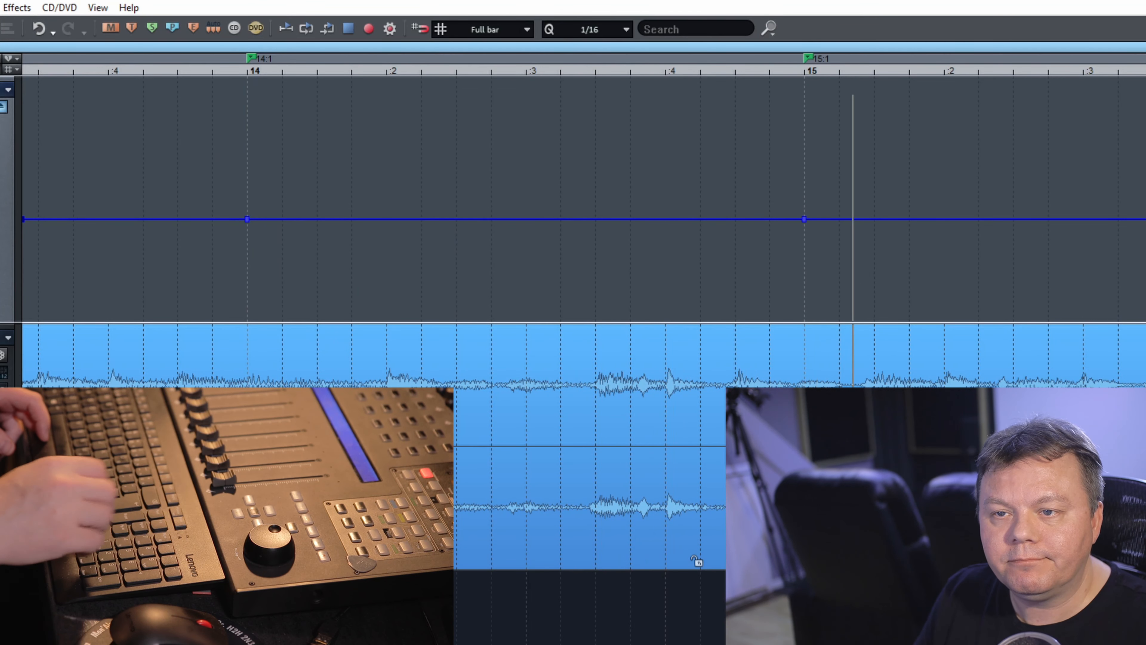
pyautogui.press('t')
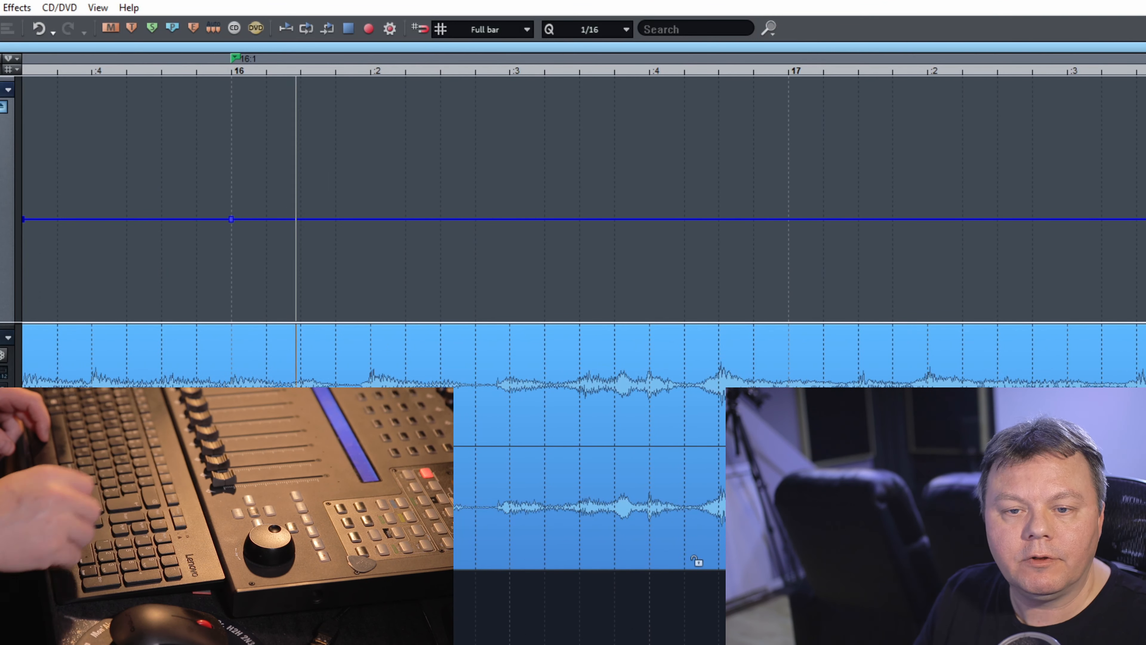
pyautogui.press('t')
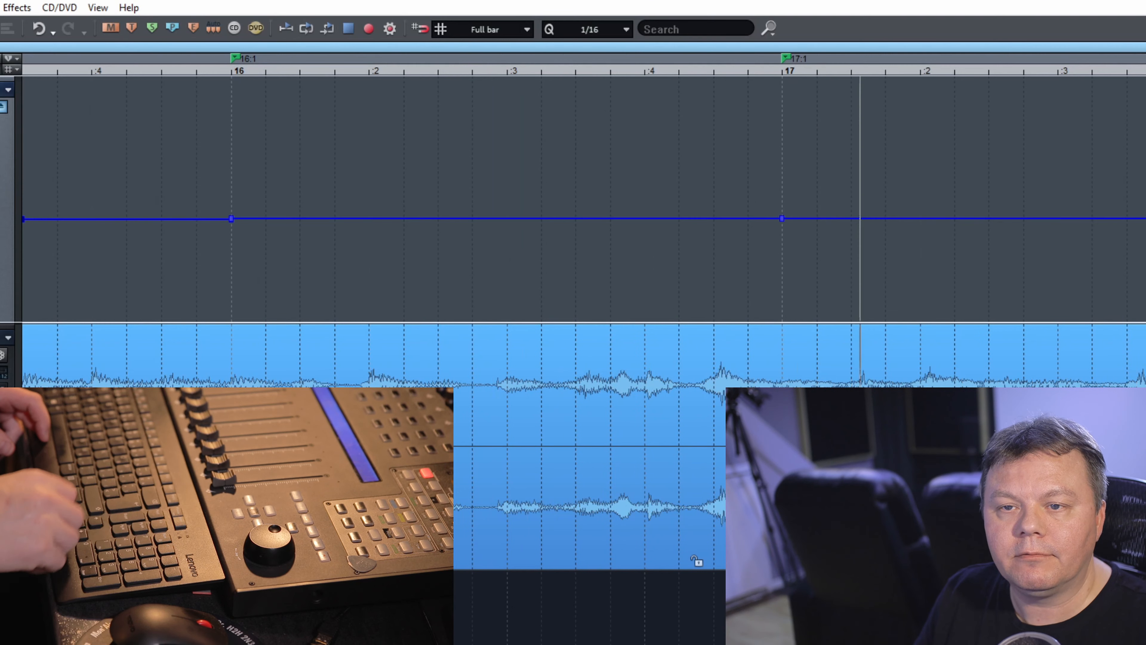
pyautogui.press('t')
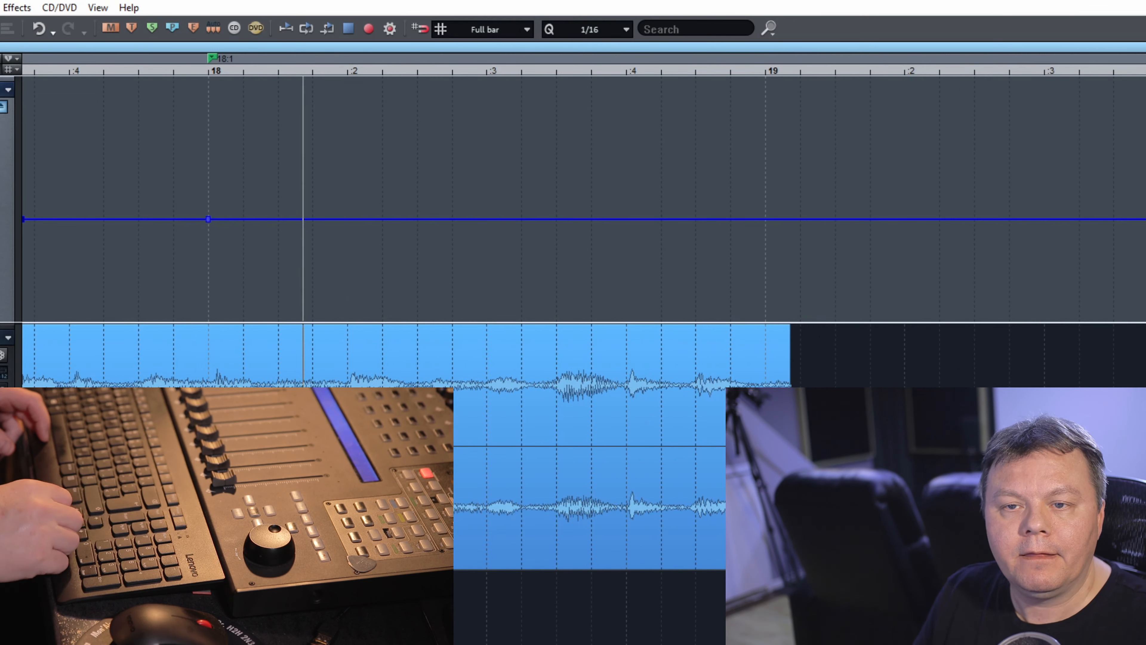
pyautogui.press('t')
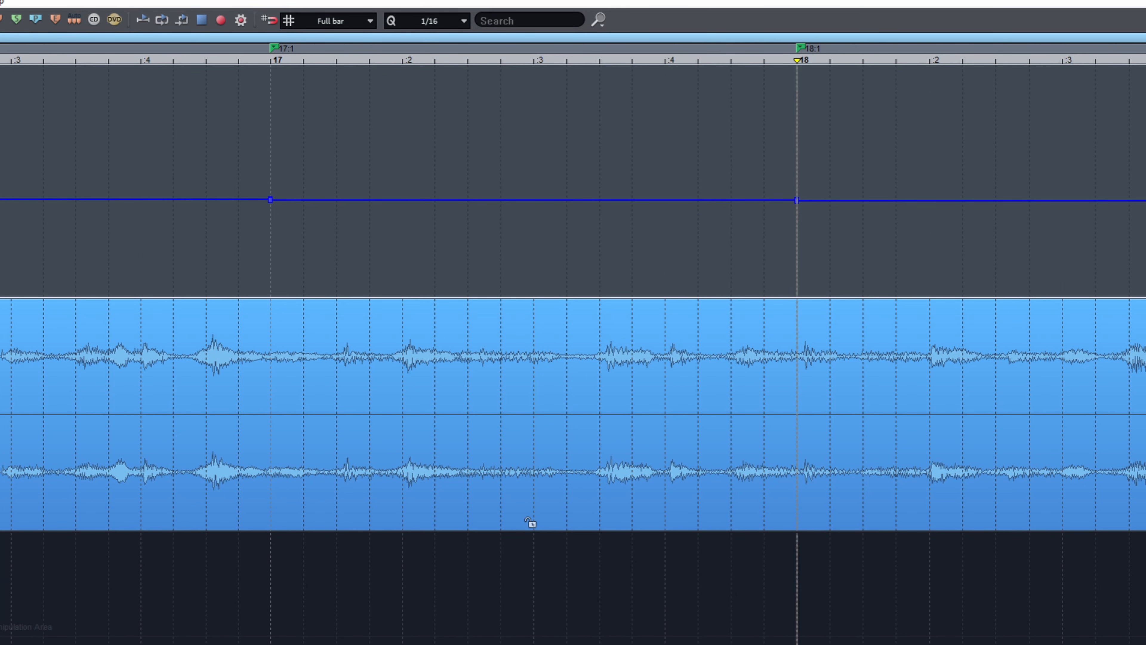
# Shift the grid position marker of bar 18 slightly later, onto the nearby transient of the audio
pyautogui.scroll(6, 528, 521)
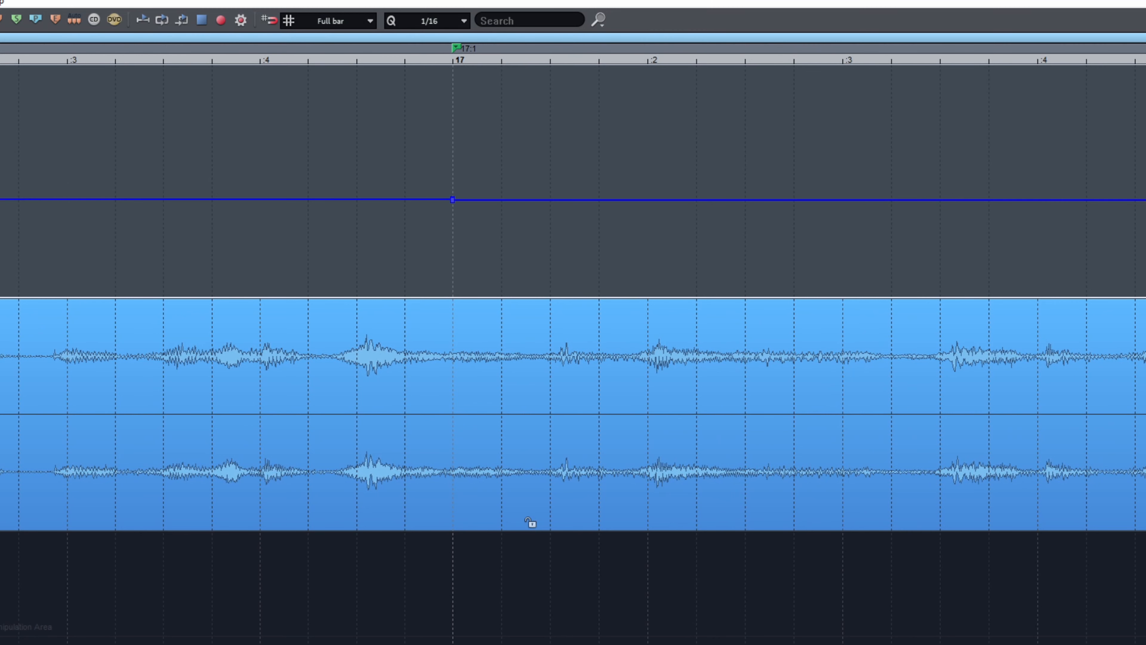
pyautogui.hscroll(5, 573, 352)
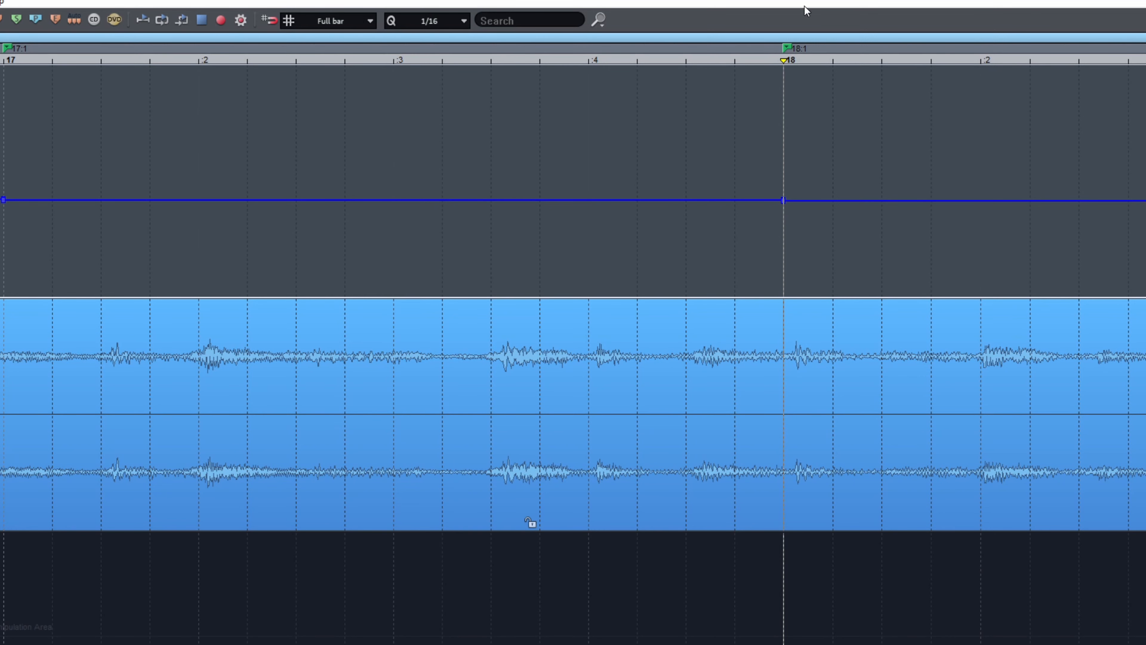
pyautogui.moveTo(783, 49); pyautogui.dragTo(796, 49)
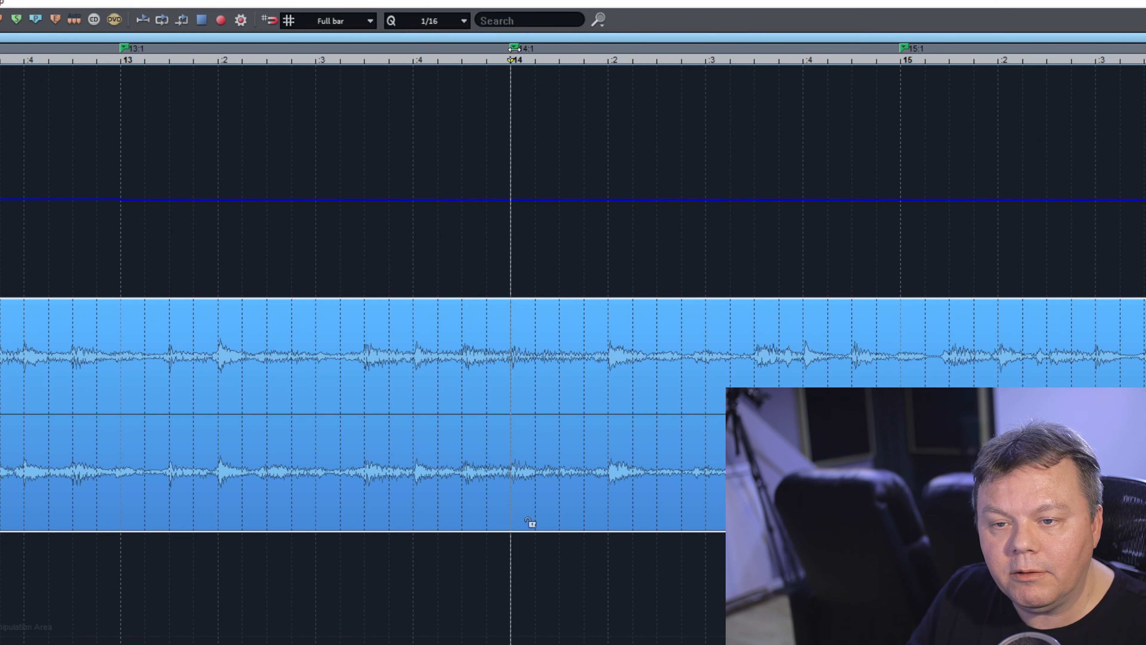
# Fine-tune the grid position markers of bars 14 and 15 so they sit on the audio's downbeats
pyautogui.moveTo(518, 49); pyautogui.dragTo(512, 48)
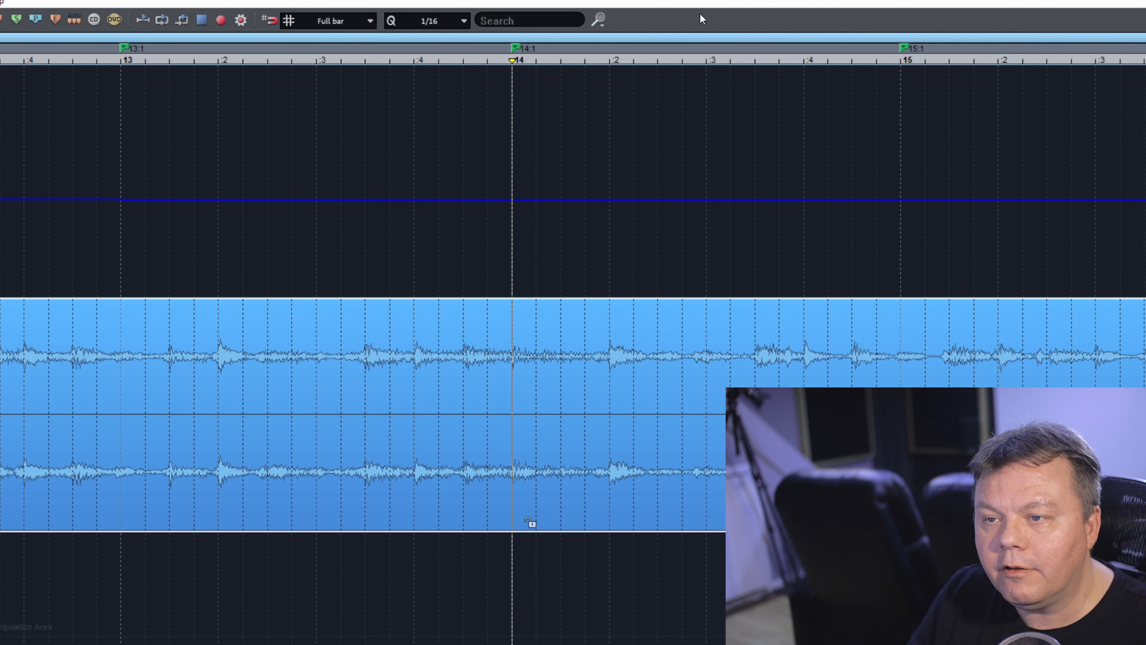
pyautogui.moveTo(901, 49); pyautogui.dragTo(899, 49)
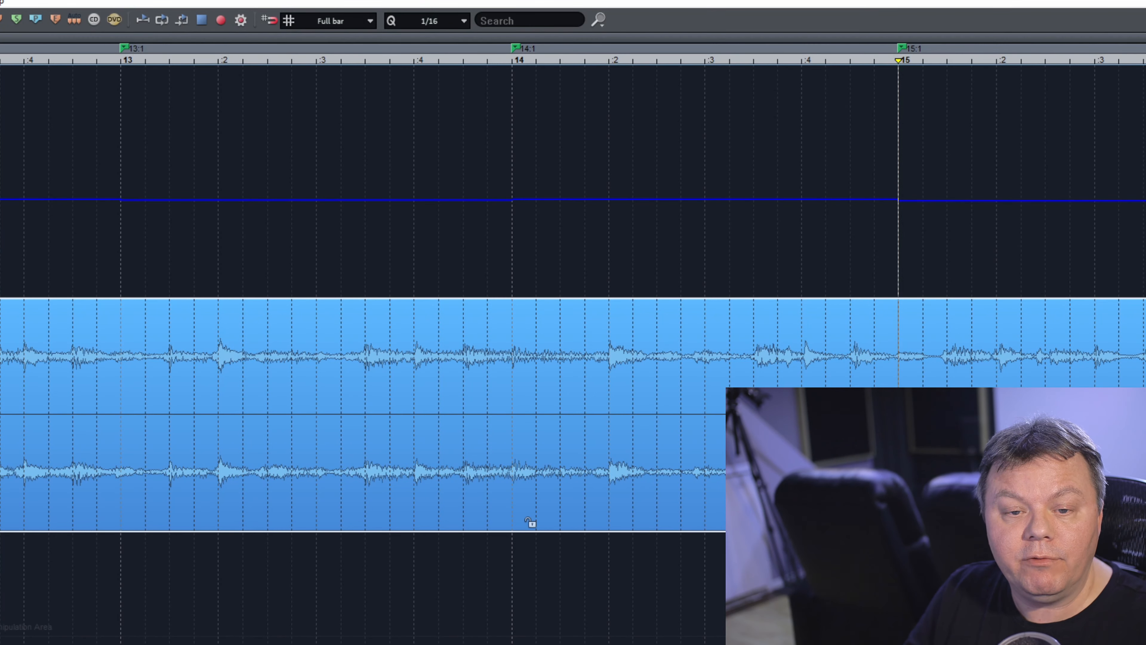
# Play the recording from just before bar 4 with the metronome to check the fitted tempo map
pyautogui.hscroll(-15, 573, 344)
pyautogui.hscroll(-8, 573, 343)
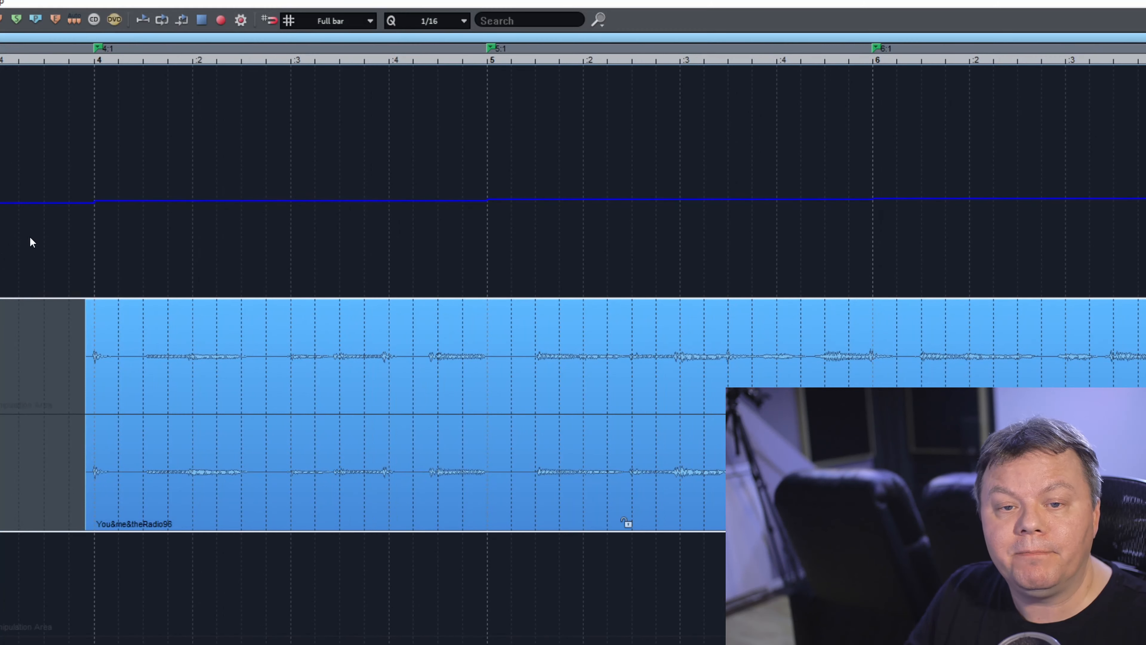
pyautogui.click(51, 233)
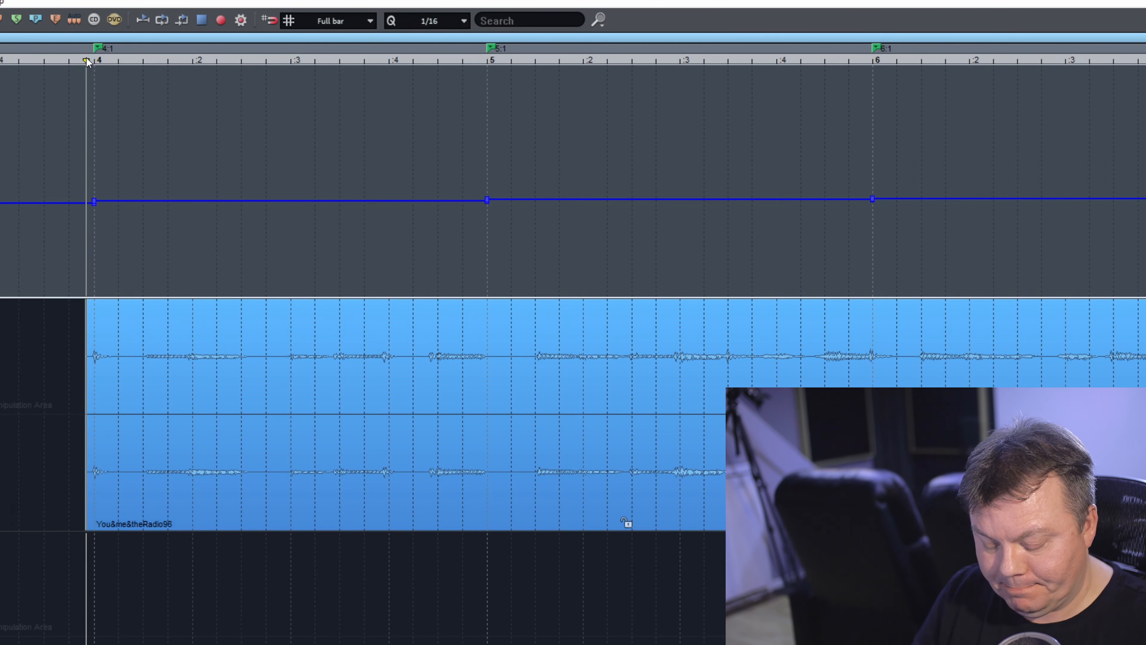
pyautogui.press('space')
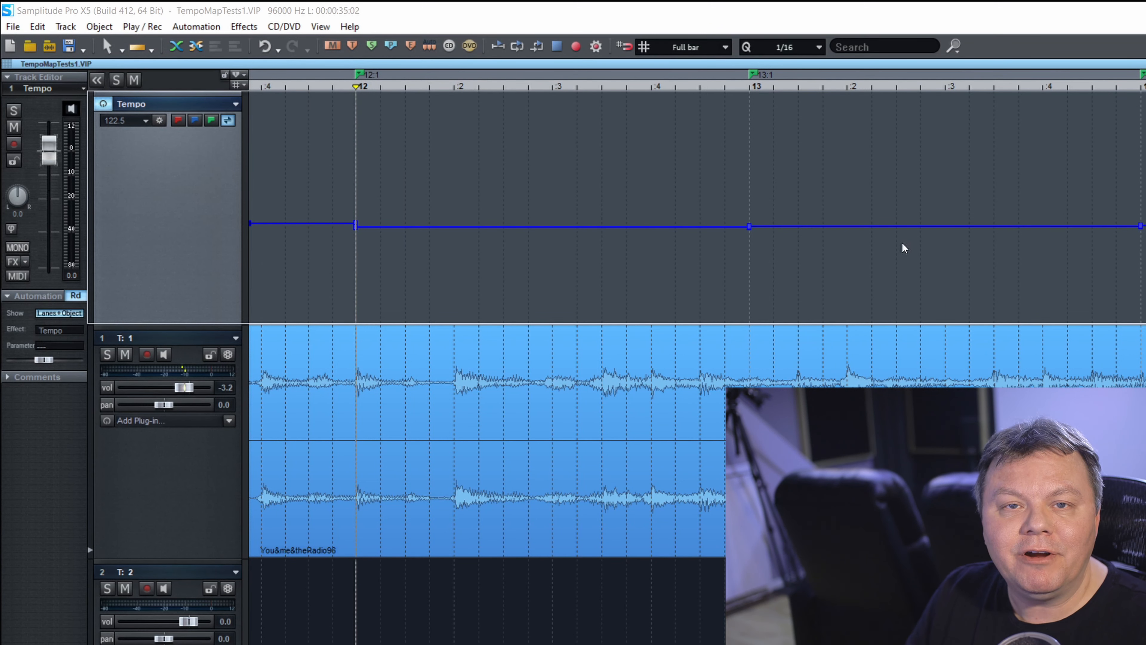
# Switch the tempo map from Grid Fit Mode to BPM Mode
pyautogui.click(37, 27)
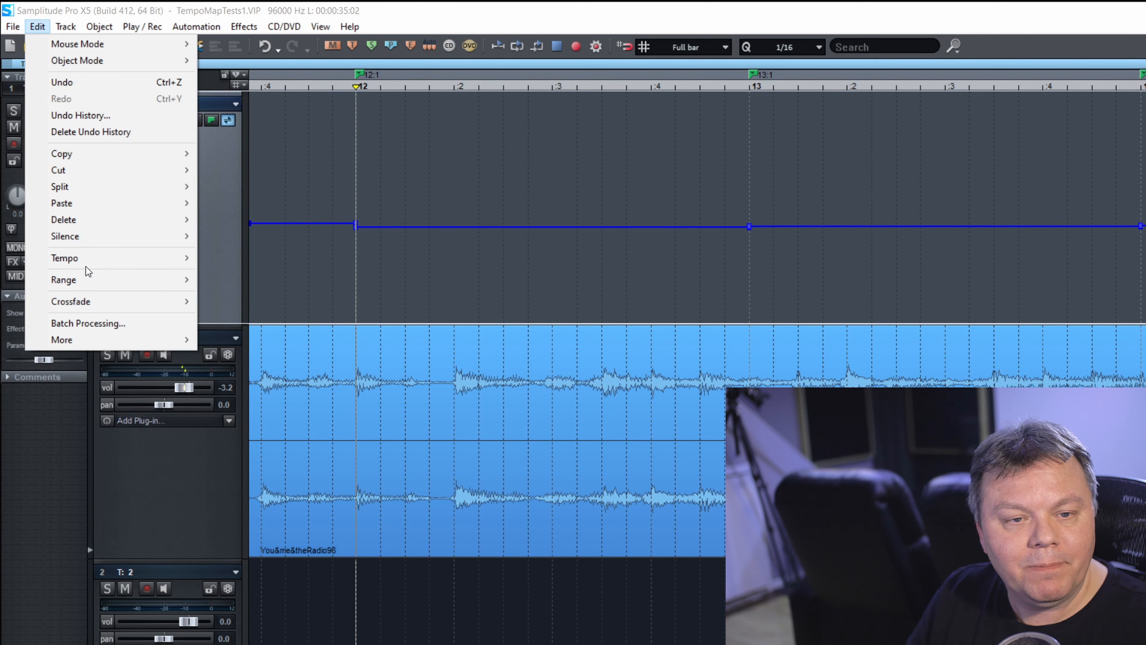
pyautogui.moveTo(89, 262)
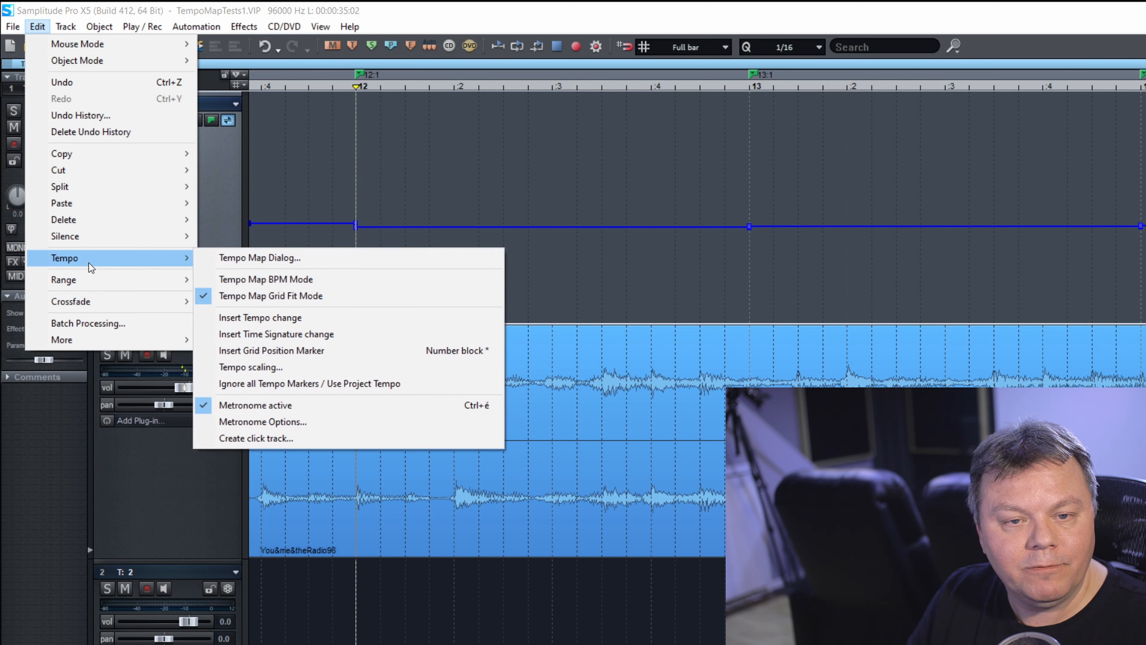
pyautogui.click(307, 280)
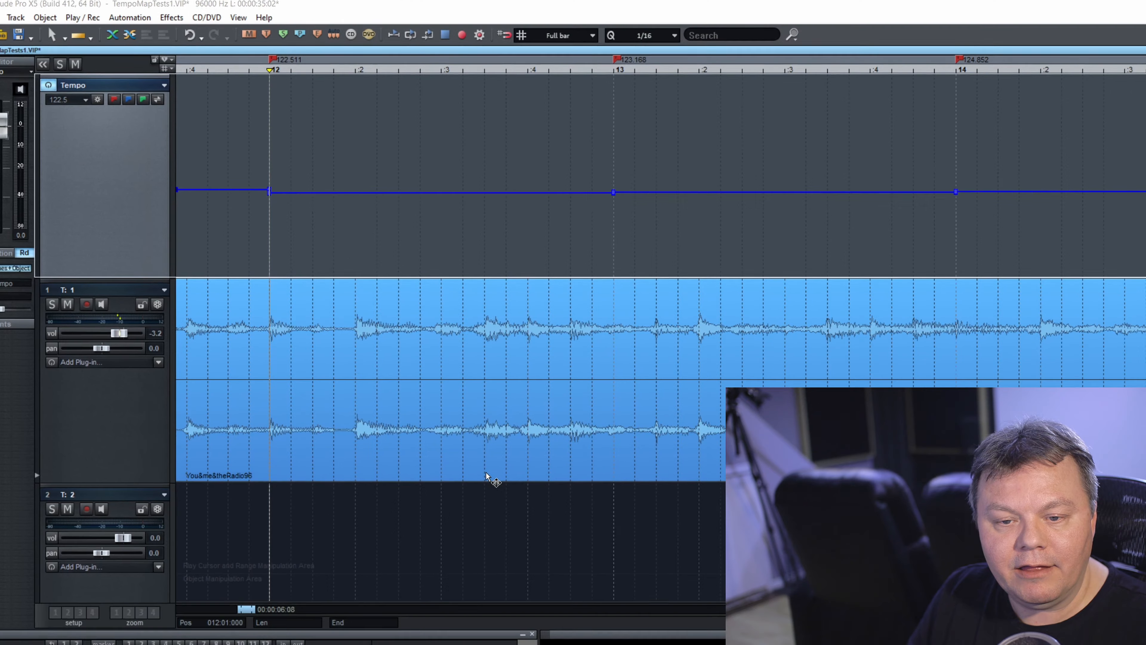
# Activate musical tempo adjustment in the Time/Pitch settings of the You&me&theRadio96 audio object
pyautogui.doubleClick(604, 553)
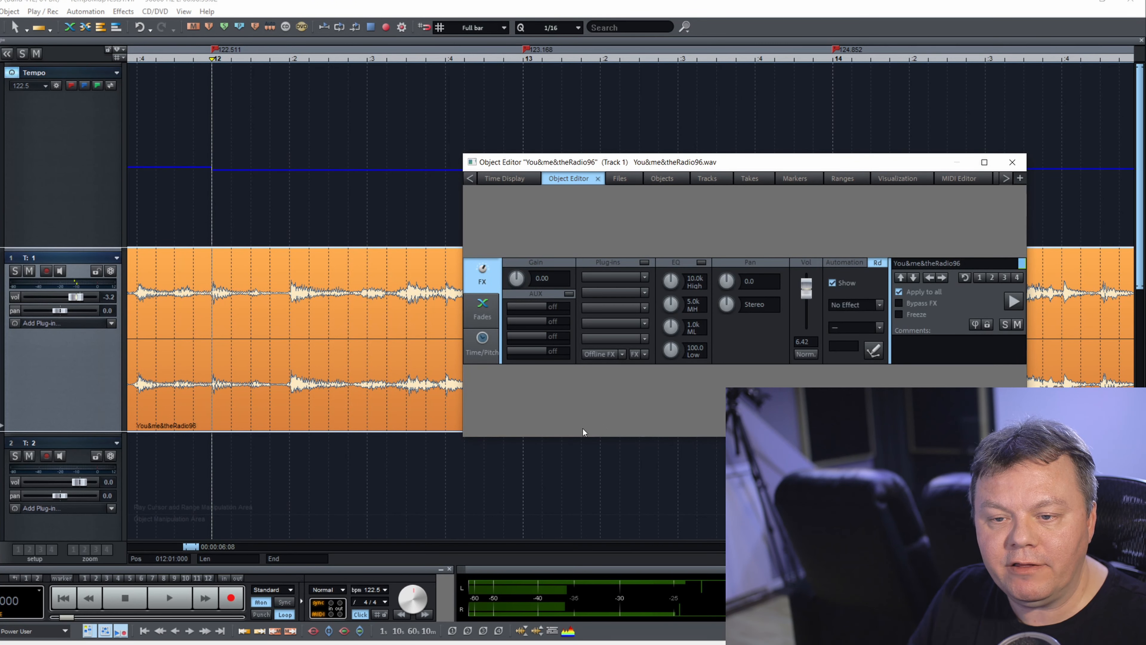
pyautogui.click(480, 347)
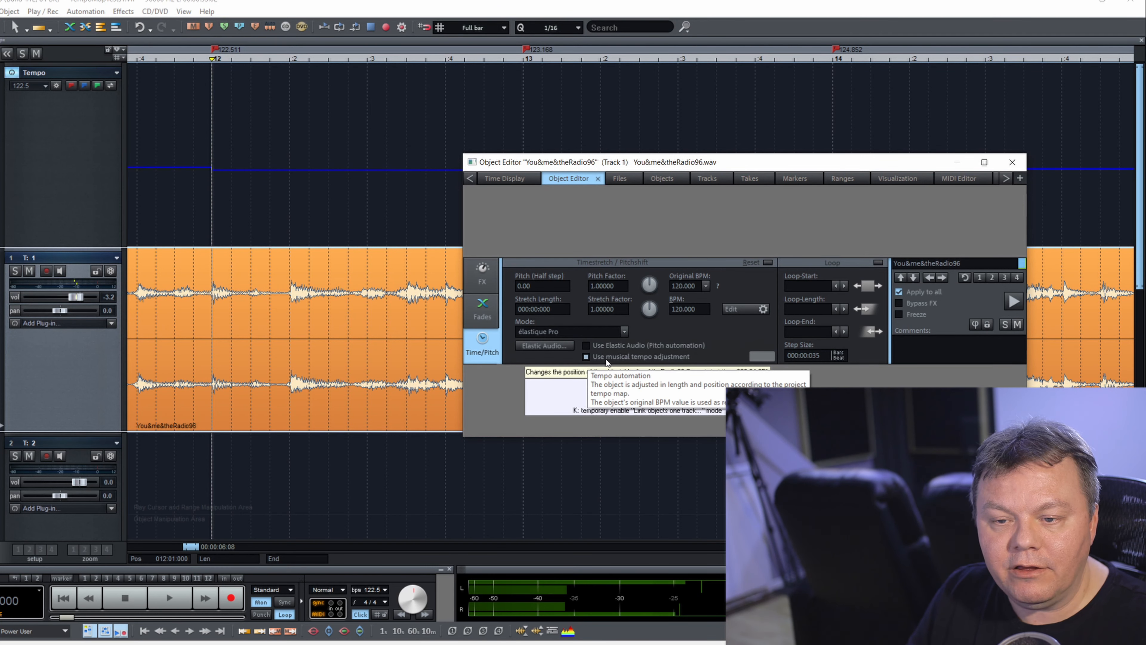
pyautogui.click(618, 360)
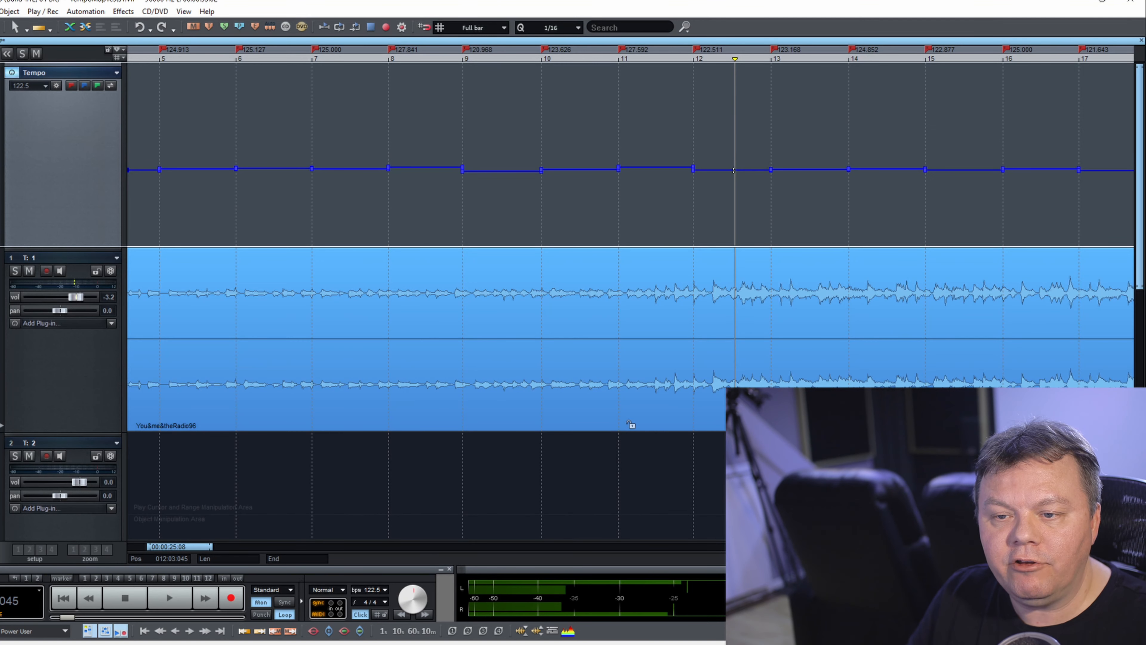
# Raise the tempo of bars 12 and 13 to 142 BPM and of bars 14 and 15 to 147 BPM, and play the stretched audio
pyautogui.moveTo(734, 170); pyautogui.dragTo(851, 156)
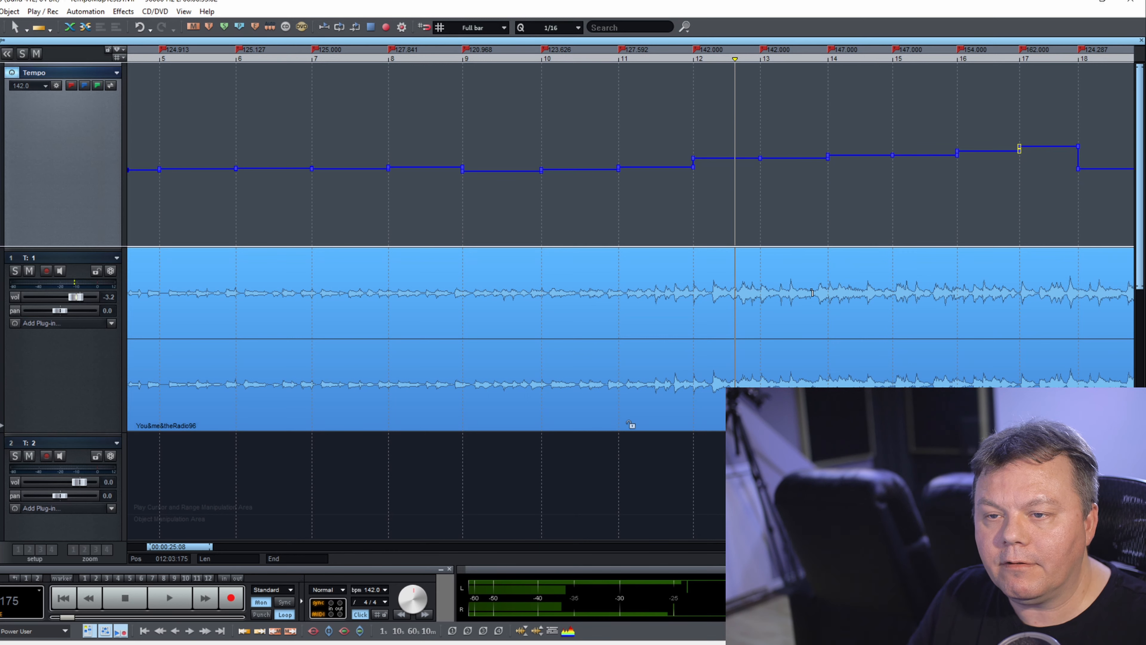
pyautogui.press('space')
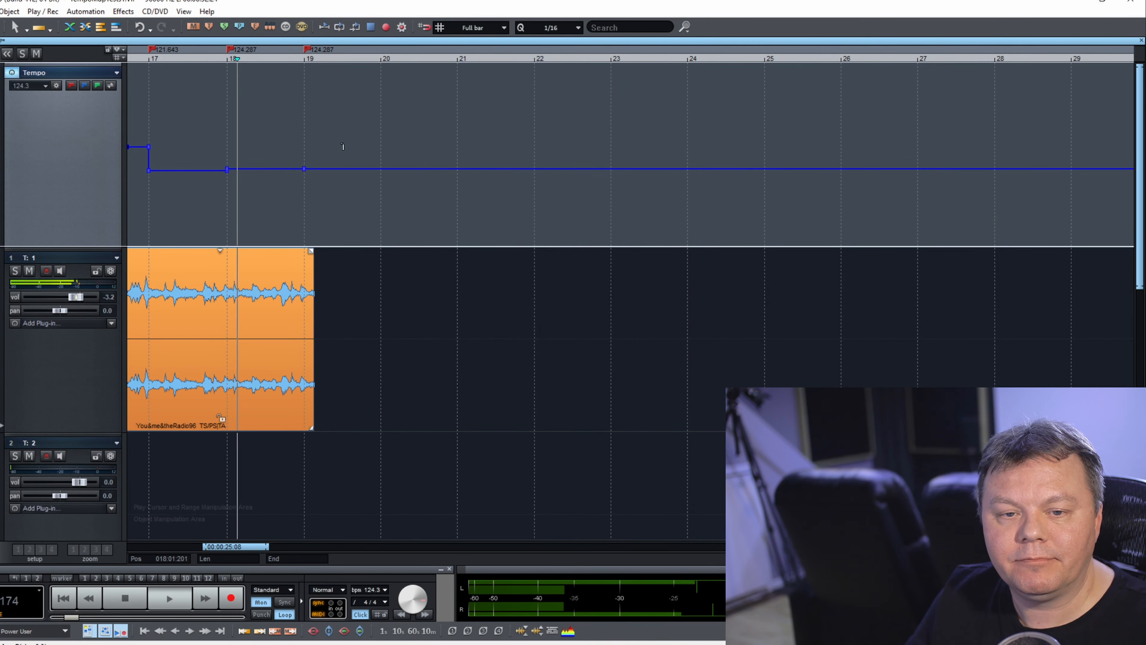
pyautogui.press('space')
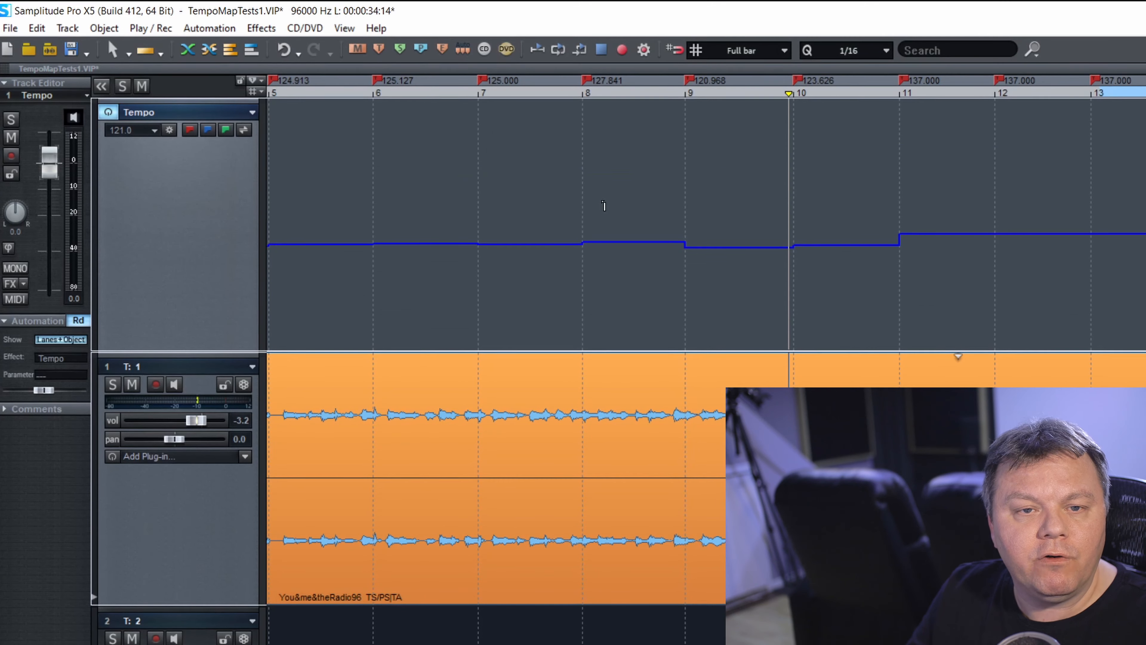
# Set the tempo markers at bars 17 and 18 to 130 BPM in the Tempo Map dialog
pyautogui.click(37, 28)
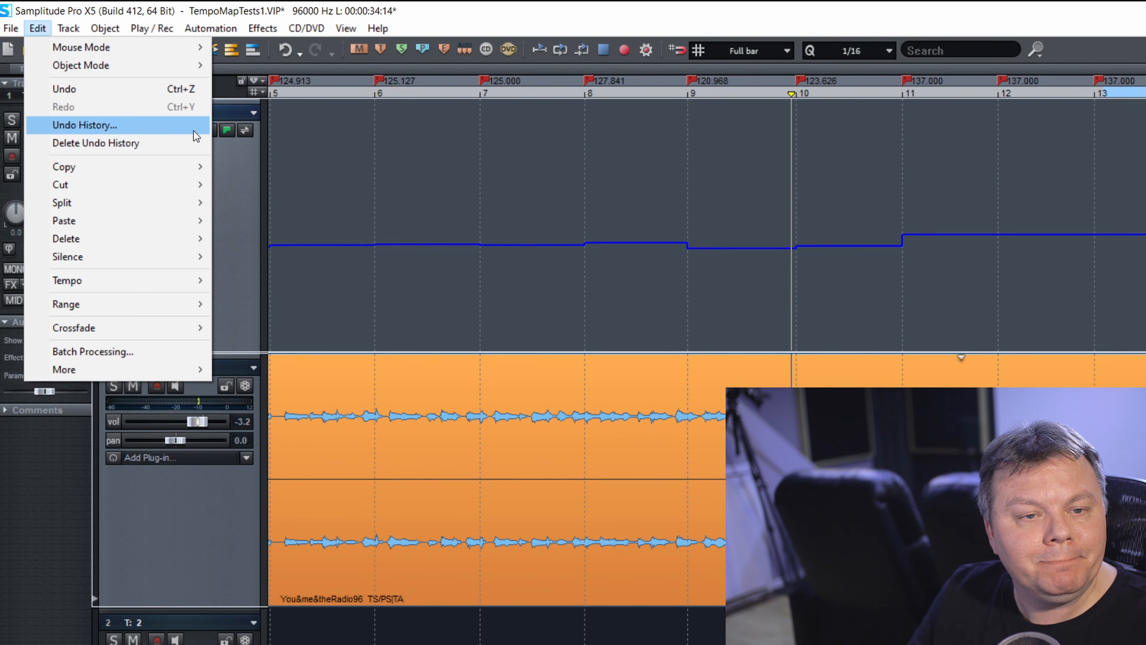
pyautogui.moveTo(169, 279)
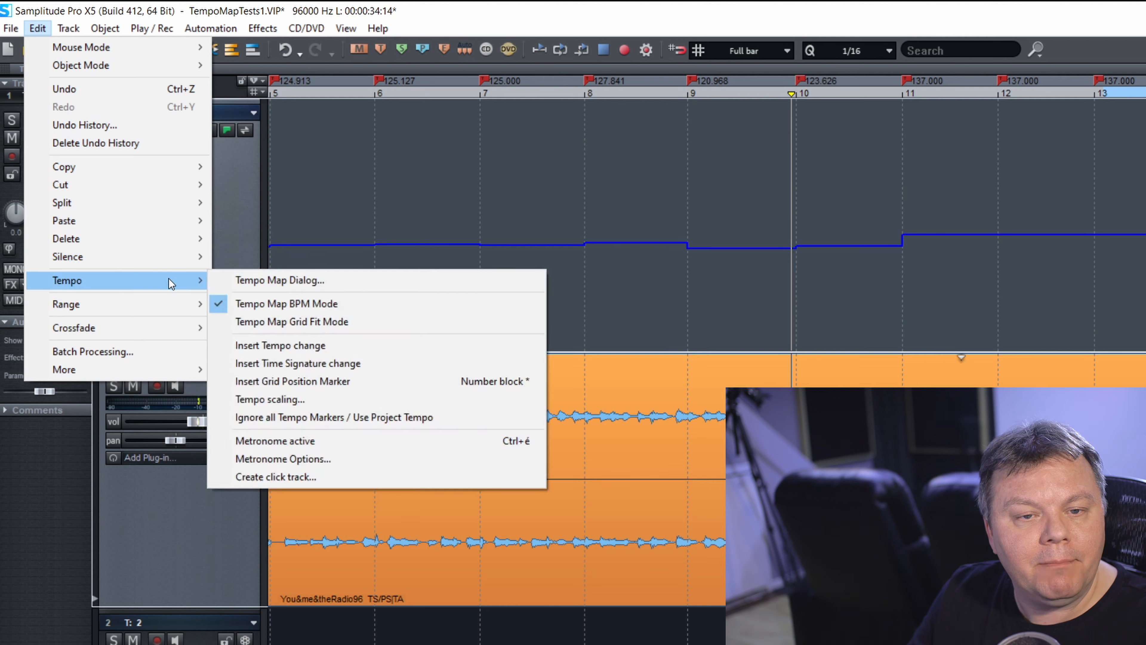
pyautogui.click(318, 280)
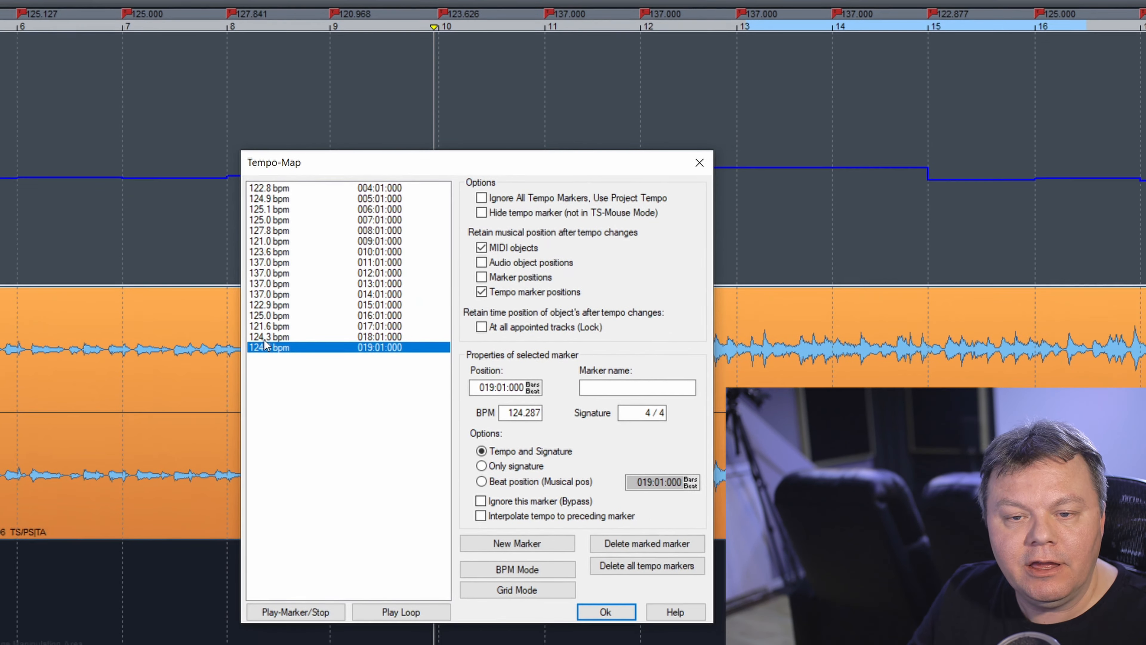
pyautogui.click(622, 404)
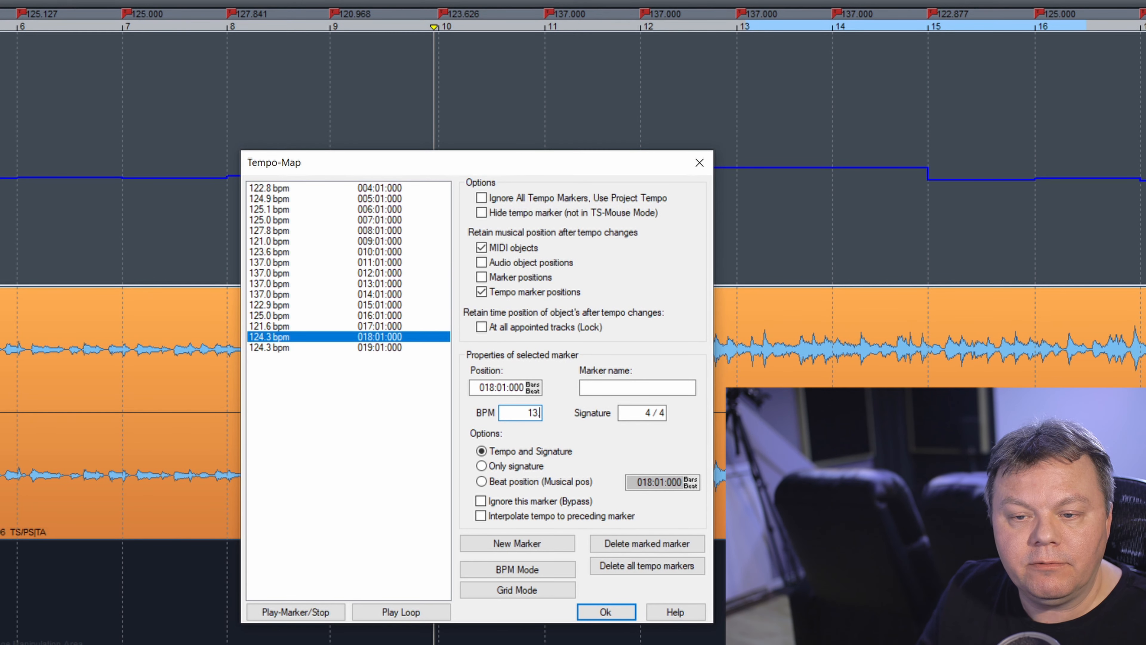
pyautogui.write('0')
pyautogui.press('Return')
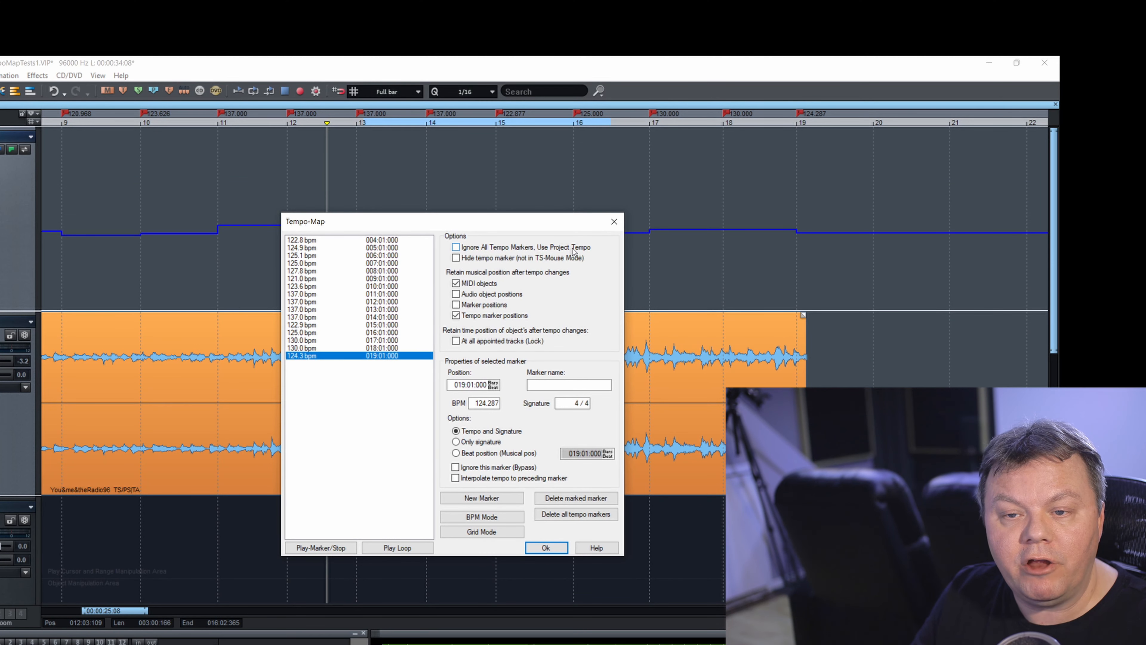
# Ignore all tempo markers in favour of the project tempo, set that tempo to 110 BPM and play the audio
pyautogui.click(455, 247)
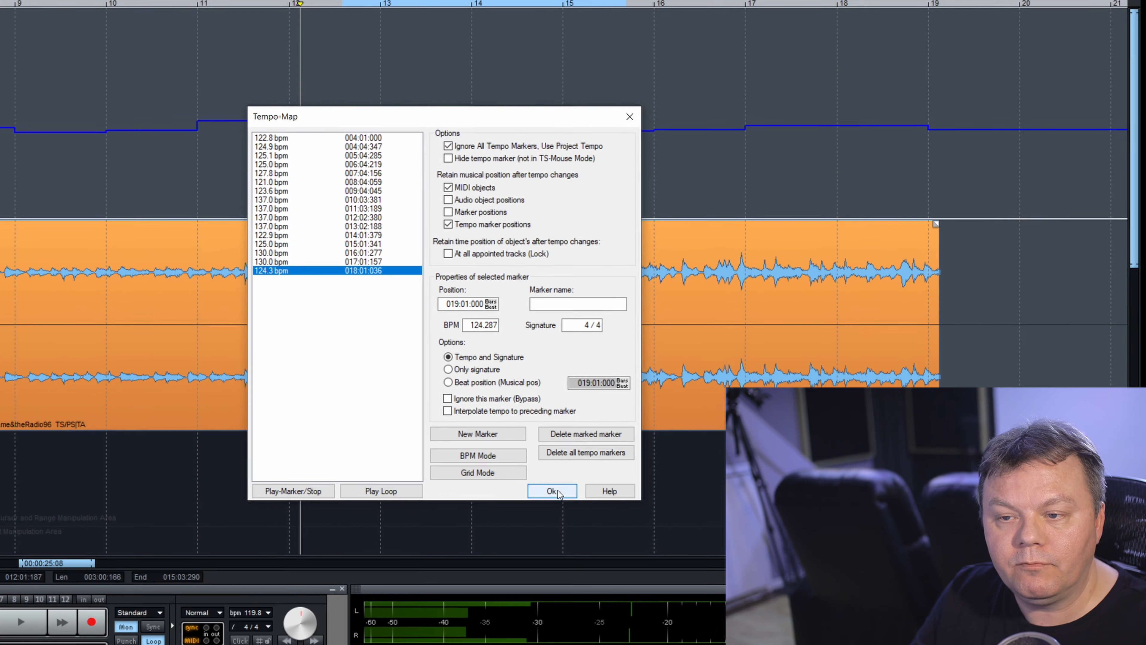
pyautogui.click(546, 548)
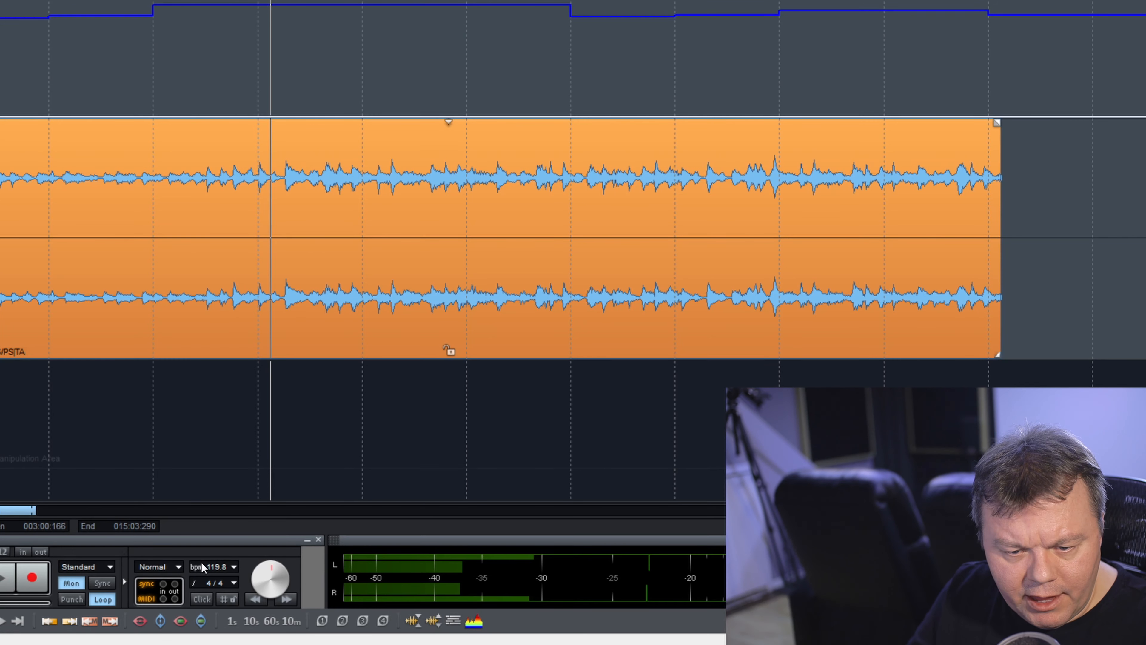
pyautogui.doubleClick(211, 568)
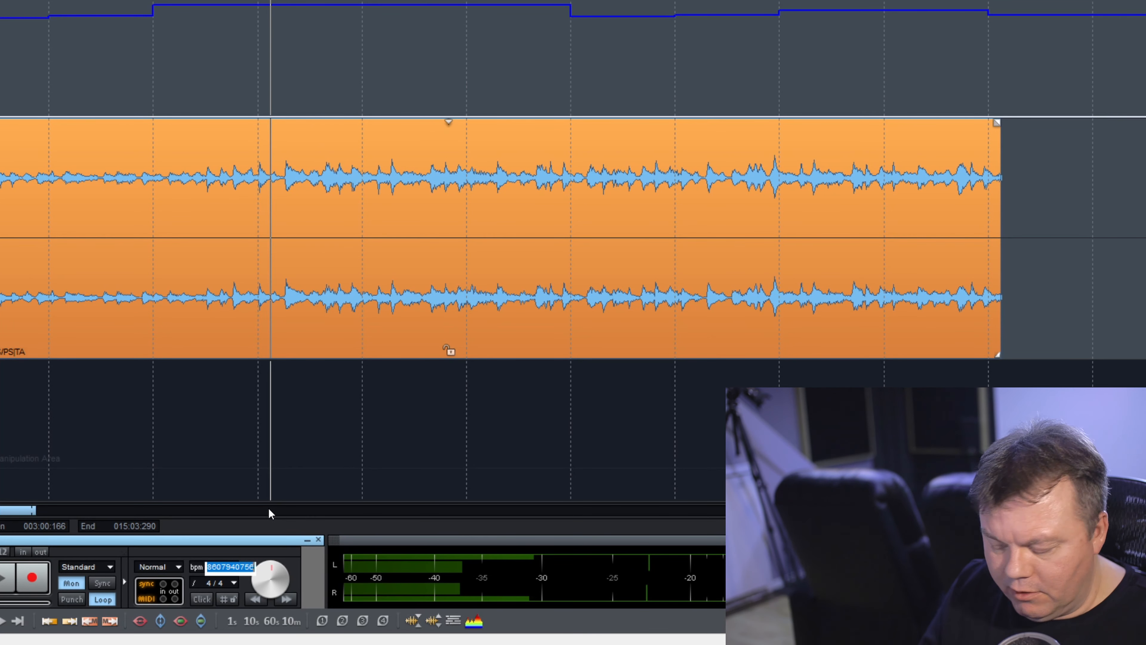
pyautogui.write('110')
pyautogui.press('Return')
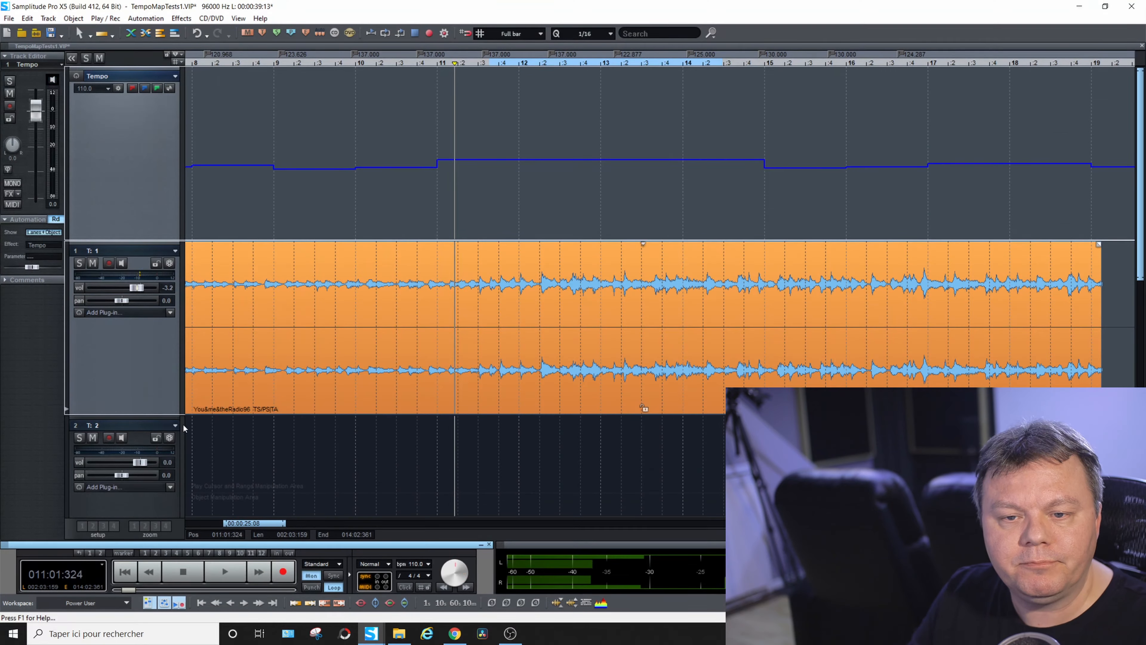
pyautogui.press('space')
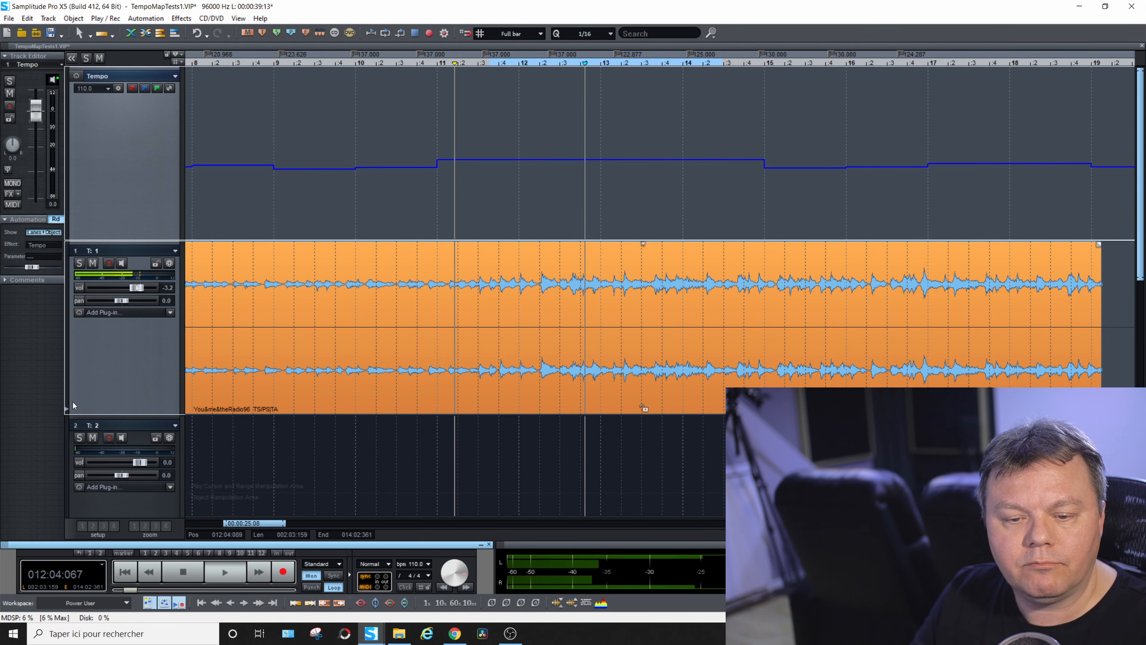
pyautogui.press('space')
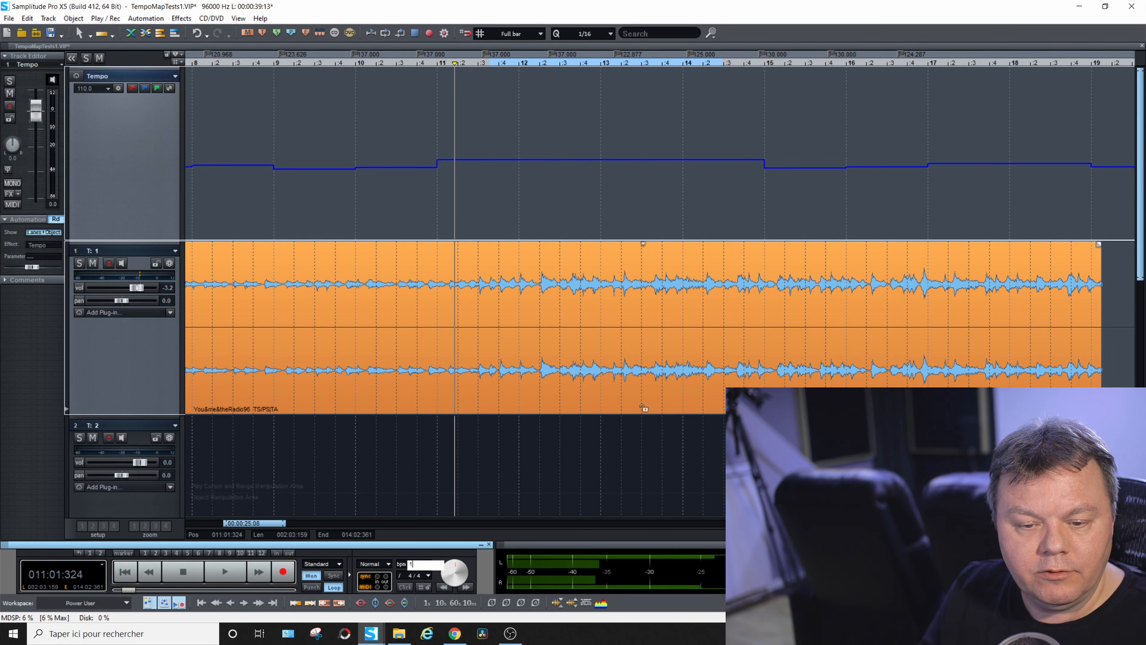
# Raise the project tempo to 140 BPM and play the stretched audio
pyautogui.press('Return')
pyautogui.press('space')
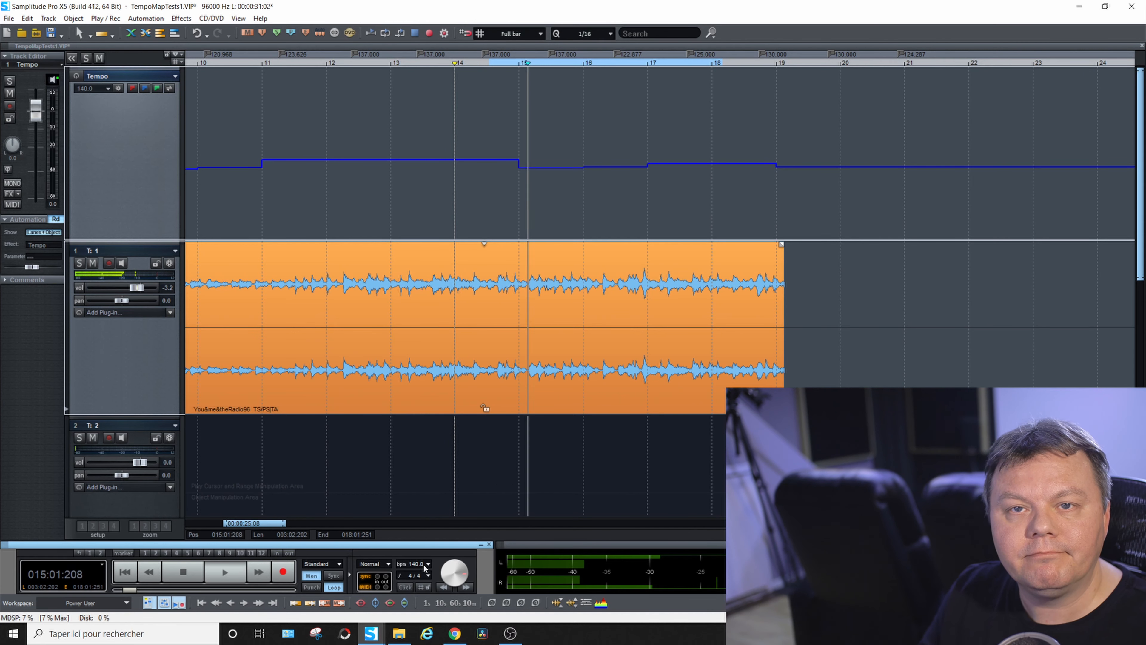
pyautogui.press('space')
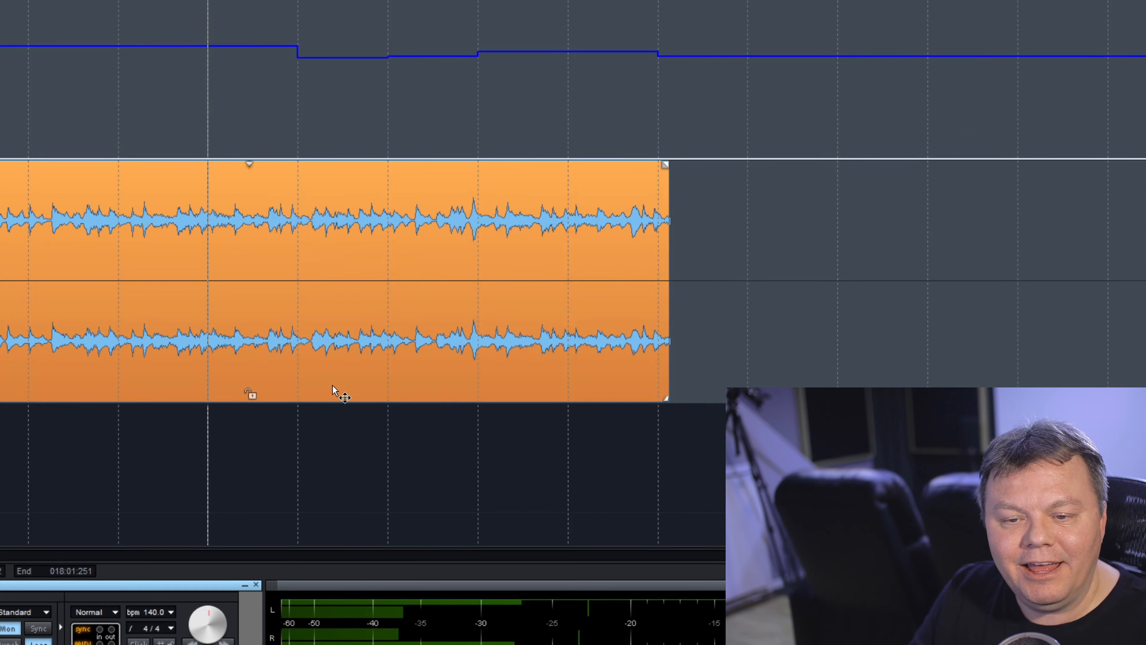
# Review the Time/Pitch settings of the You&me&theRadio96 audio object and close its editor
pyautogui.doubleClick(585, 407)
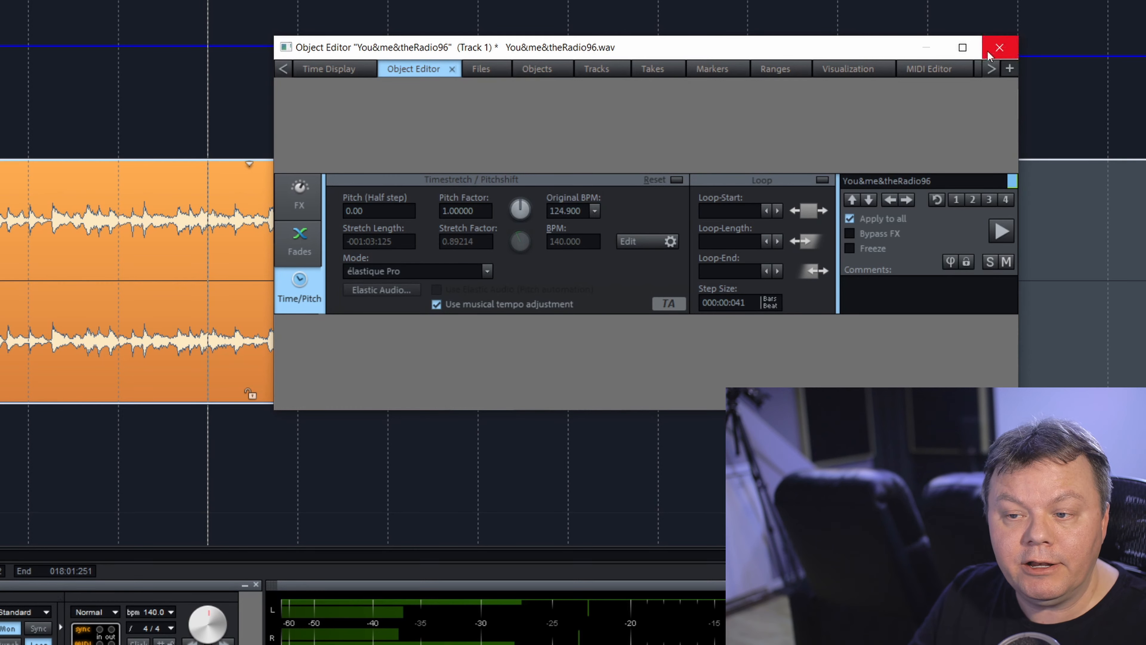
pyautogui.click(988, 54)
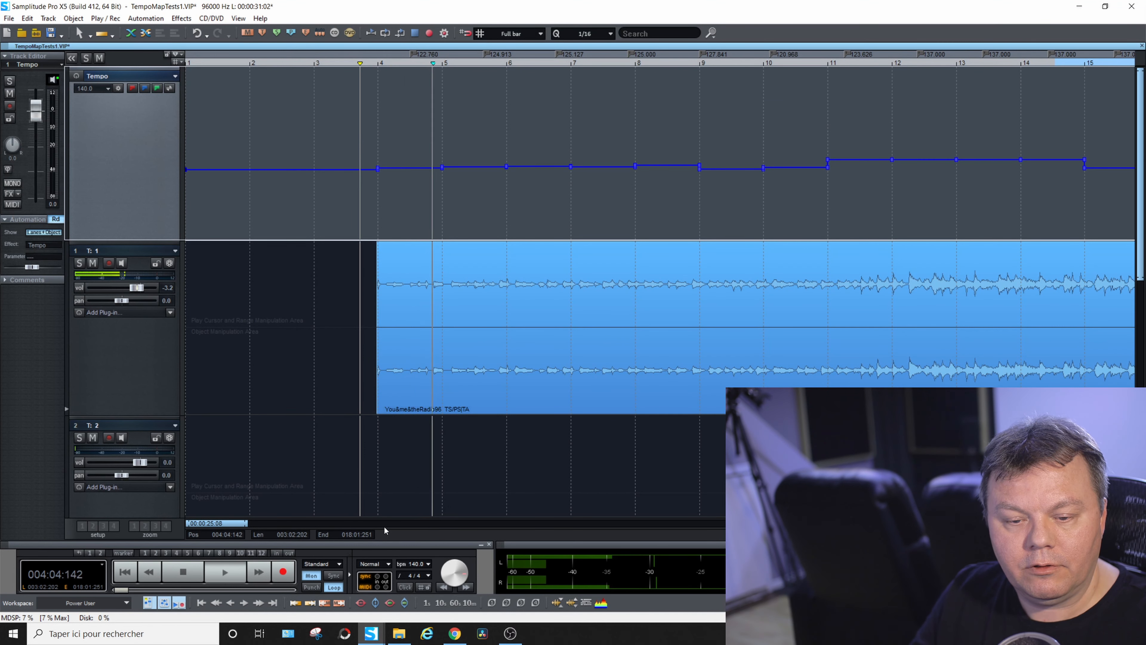